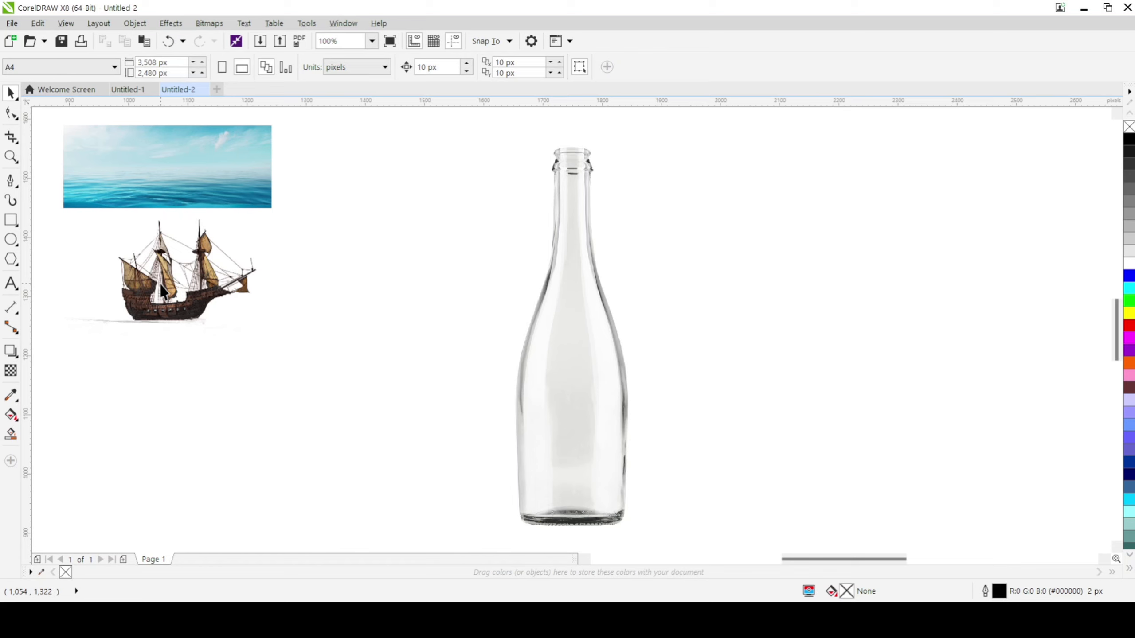
# Rotate the bottle image to 270 degrees so that it lies horizontally with its neck pointing right
pyautogui.click(595, 427)
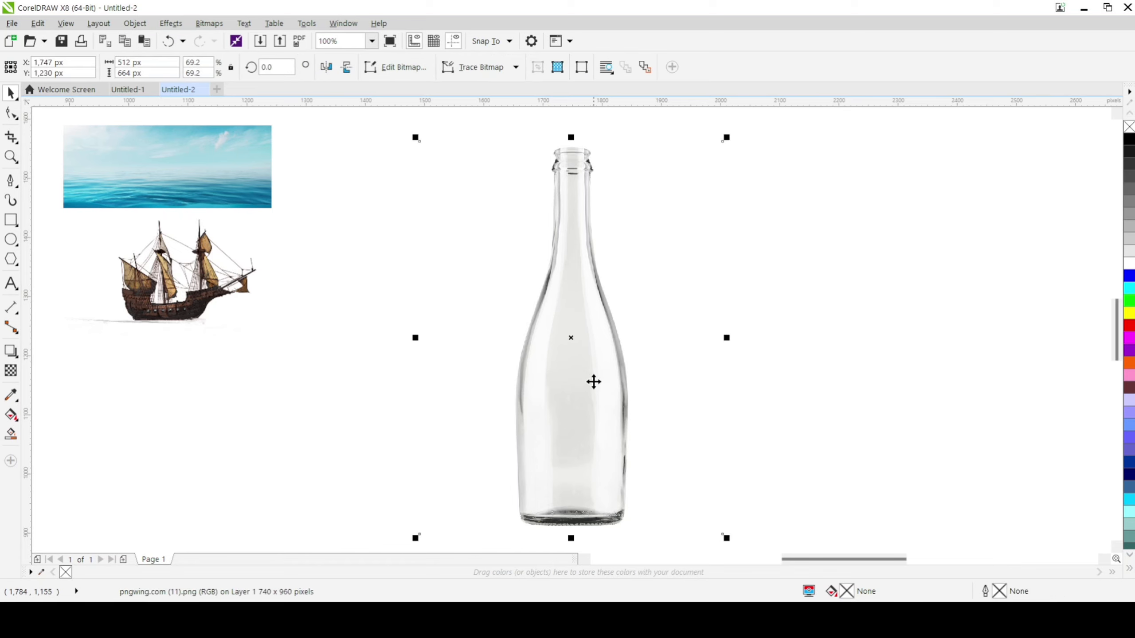
pyautogui.click(569, 342)
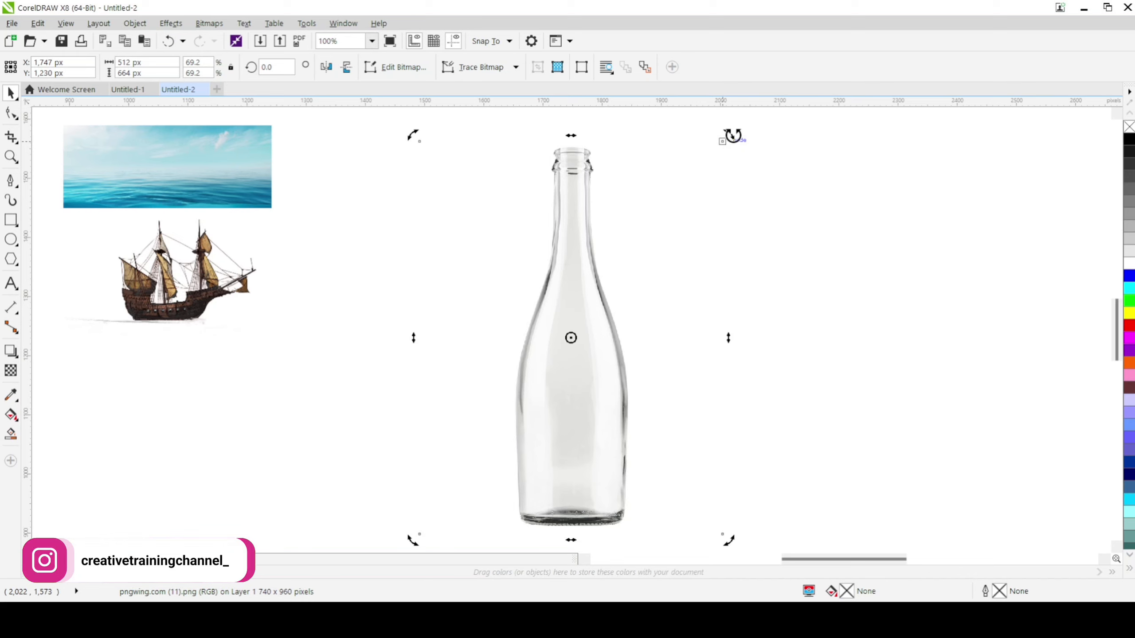
pyautogui.moveTo(733, 135); pyautogui.dragTo(784, 472)
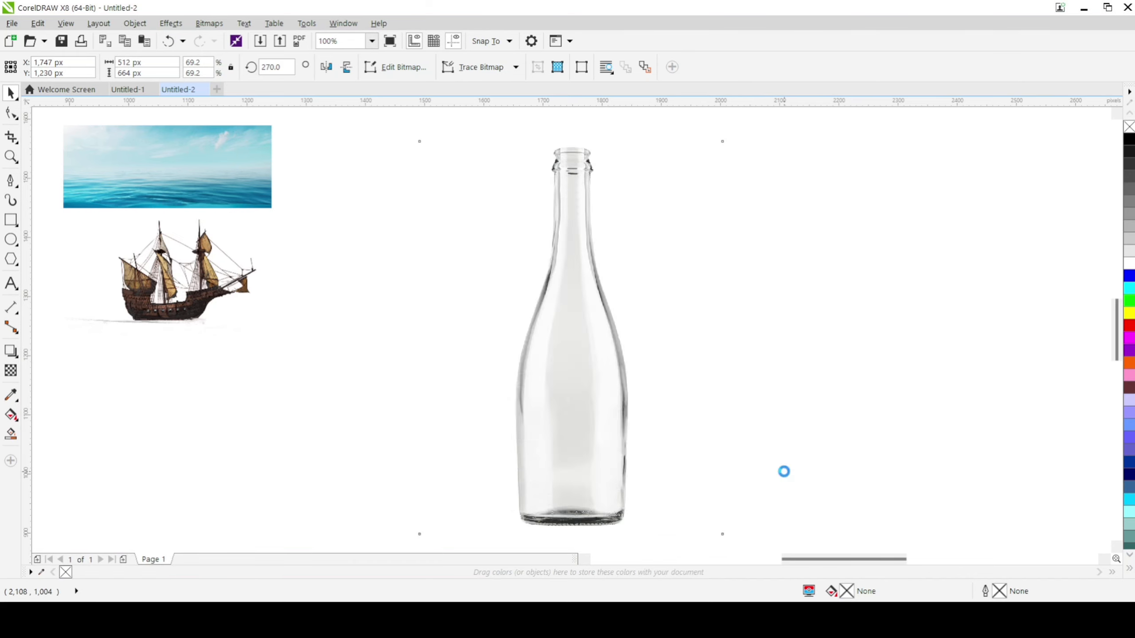
pyautogui.click(851, 360)
# Move the horizontal bottle to the right and scale it down proportionally
pyautogui.click(465, 353)
pyautogui.moveTo(486, 356); pyautogui.dragTo(548, 353)
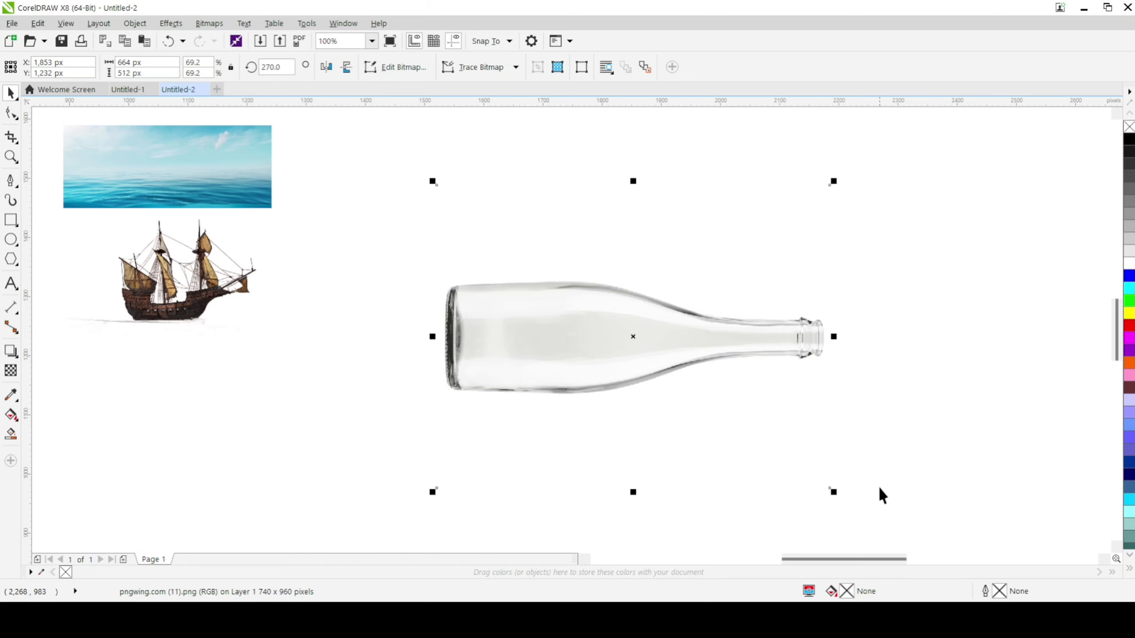
pyautogui.moveTo(834, 495); pyautogui.dragTo(769, 445)
pyautogui.click(872, 390)
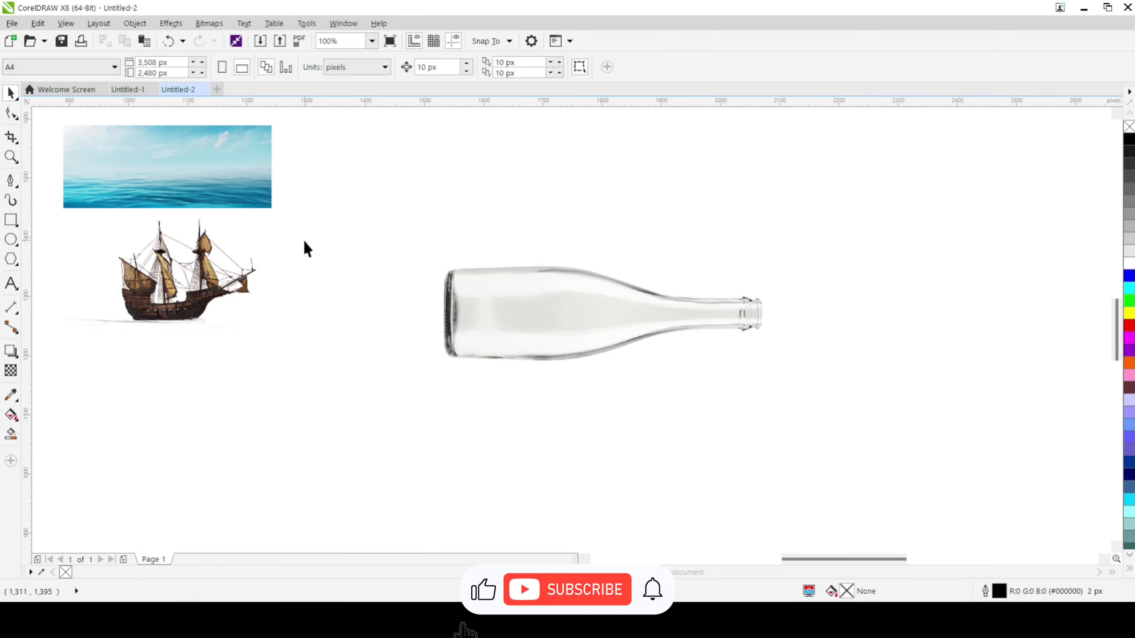
# Draw a background rectangle of about 808 by 591 px around the bottle, filled light gray (#E6E6E6) with no outline
pyautogui.click(11, 219)
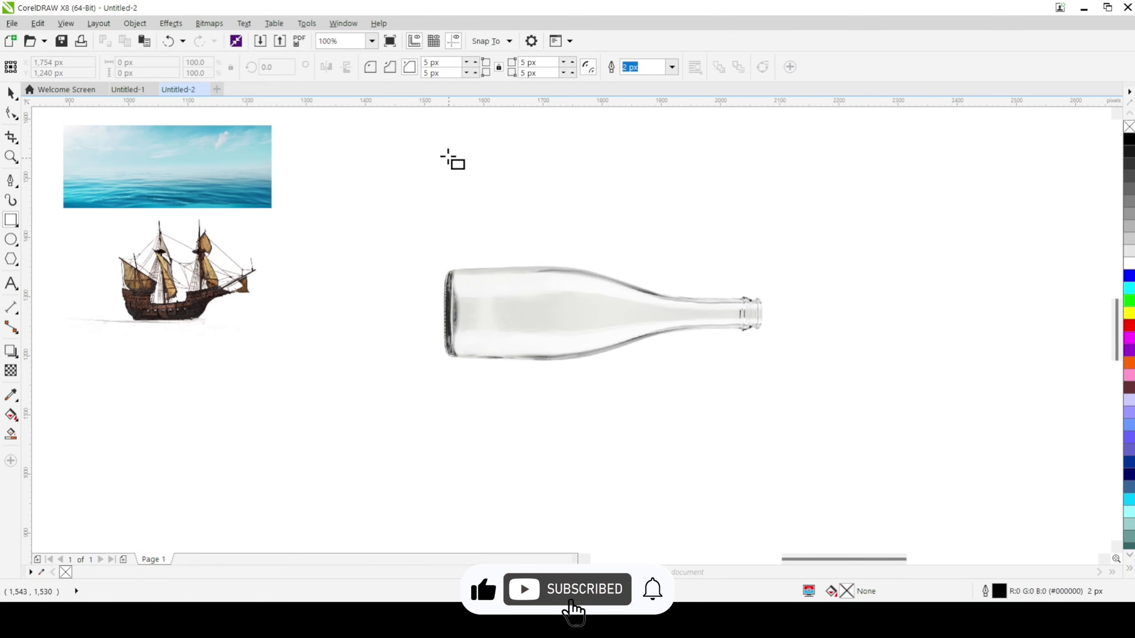
pyautogui.moveTo(367, 143)
pyautogui.mouseDown()
pyautogui.moveTo(608, 401)
pyautogui.moveTo(845, 493)
pyautogui.mouseUp()
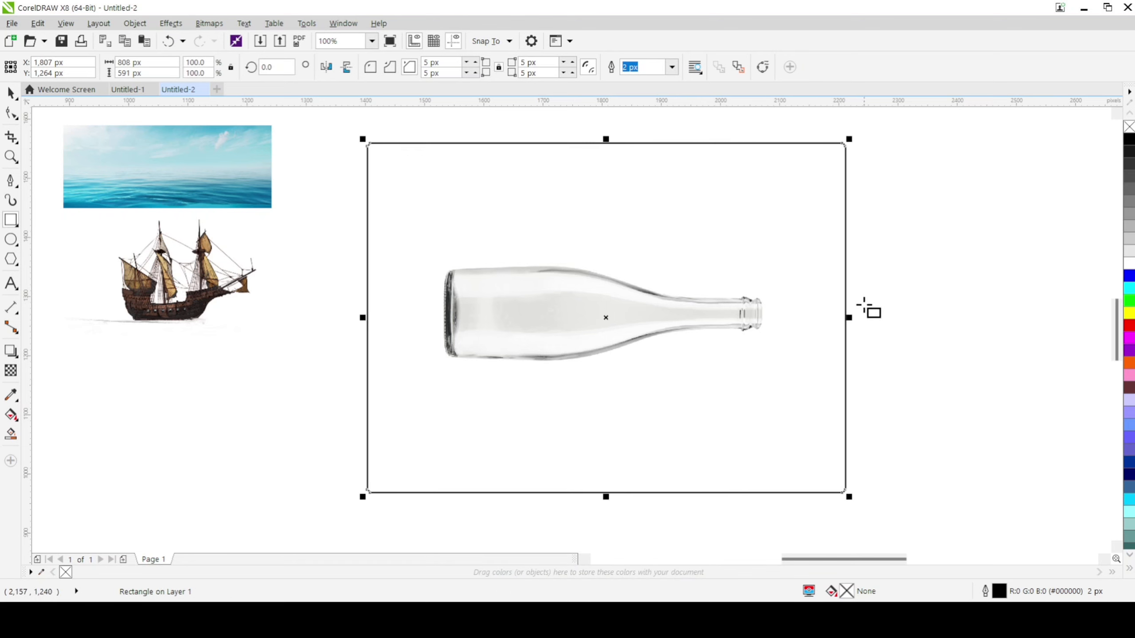
pyautogui.click(1129, 254)
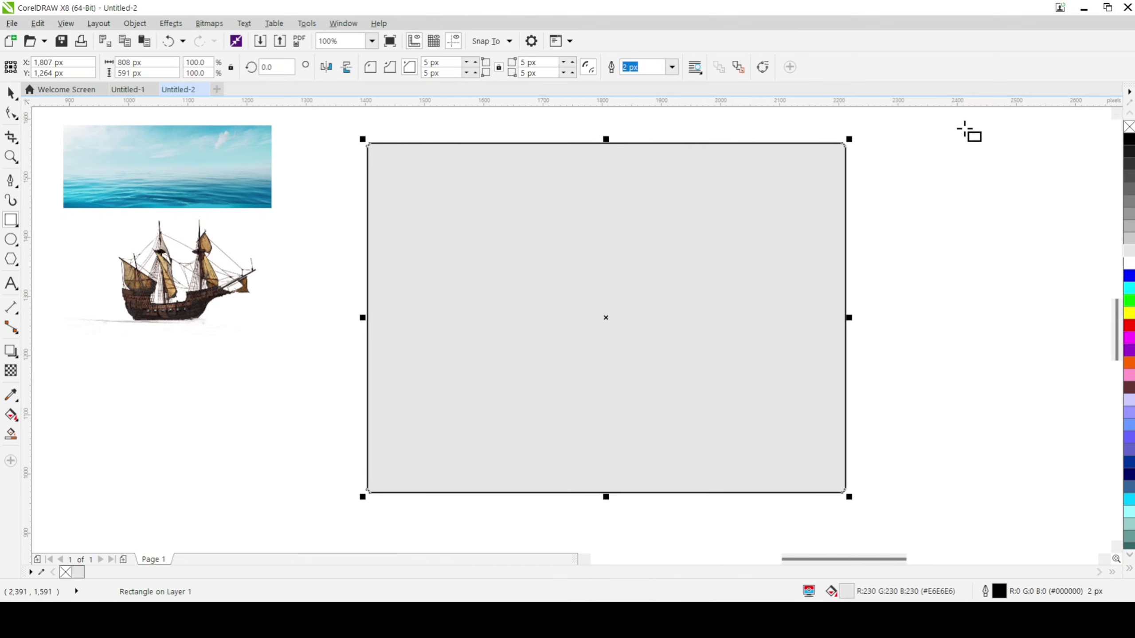
pyautogui.rightClick(1129, 127)
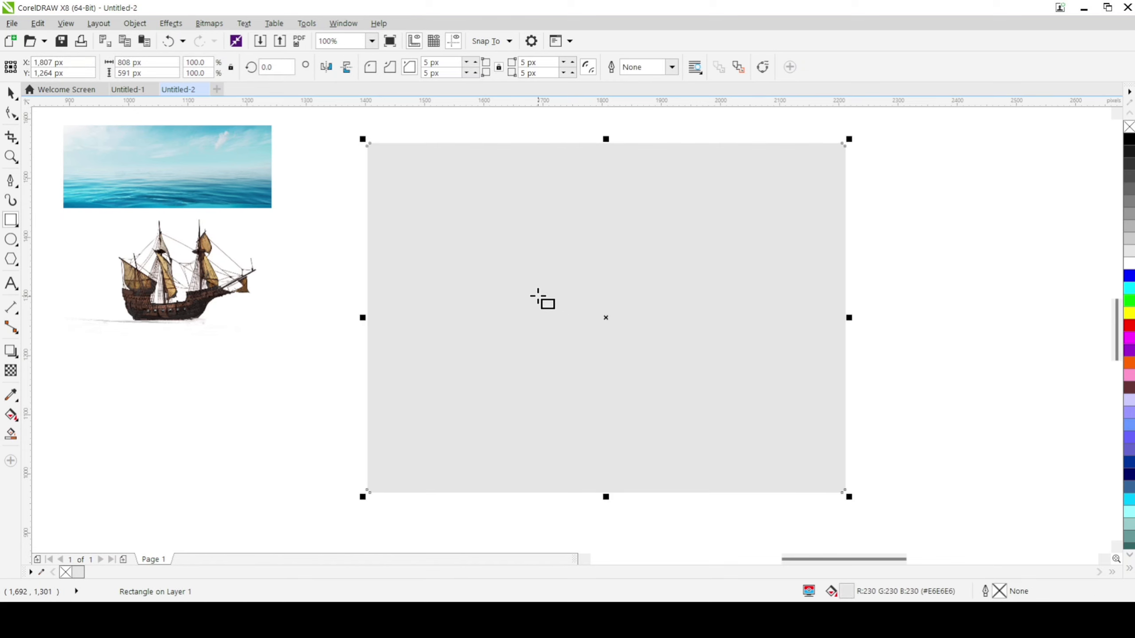
# Send the gray rectangle to the back of the layer and lock it
pyautogui.hotkey('shift', 'pagedown')
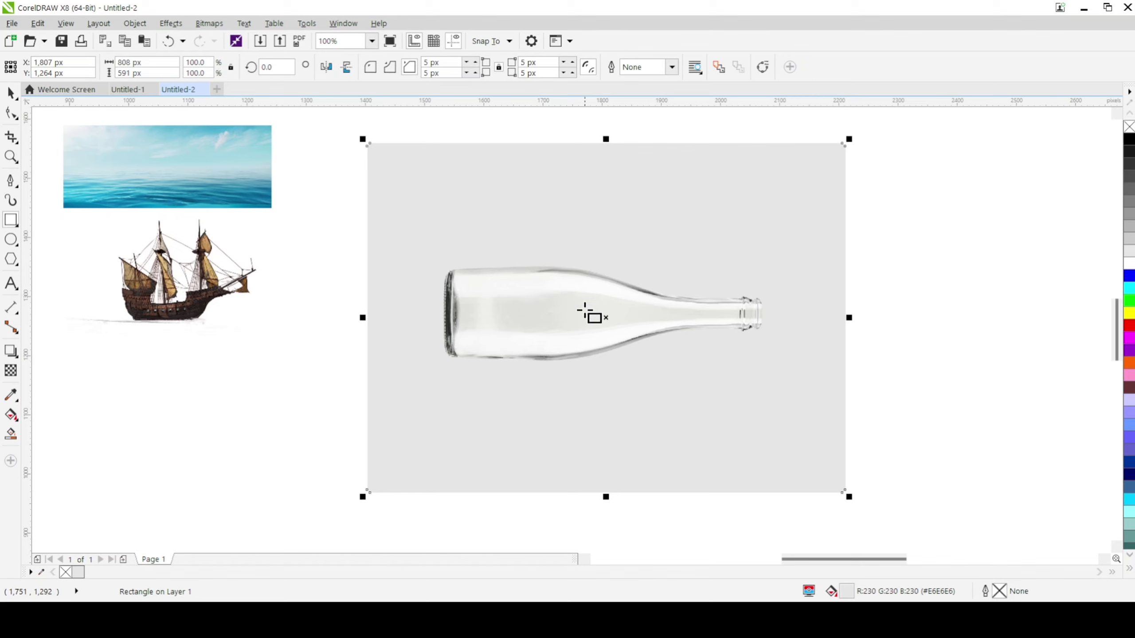
pyautogui.rightClick(425, 209)
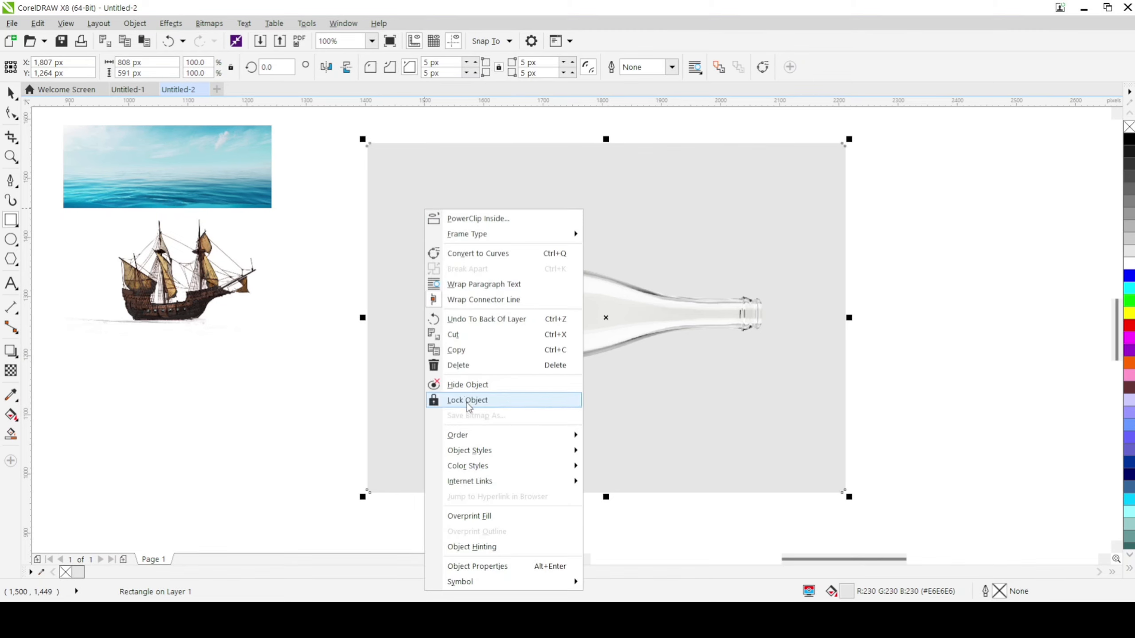
pyautogui.click(462, 402)
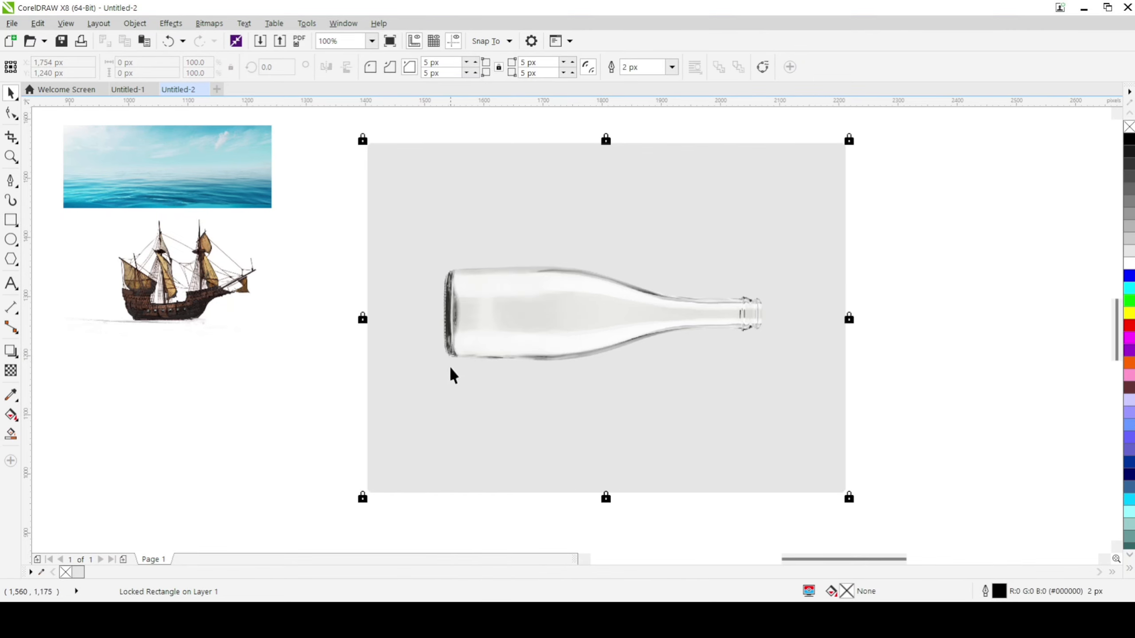
# Shift the bottle slightly right and down to center it on the gray background
pyautogui.click(84, 214)
pyautogui.moveTo(530, 321); pyautogui.dragTo(569, 334)
pyautogui.click(278, 200)
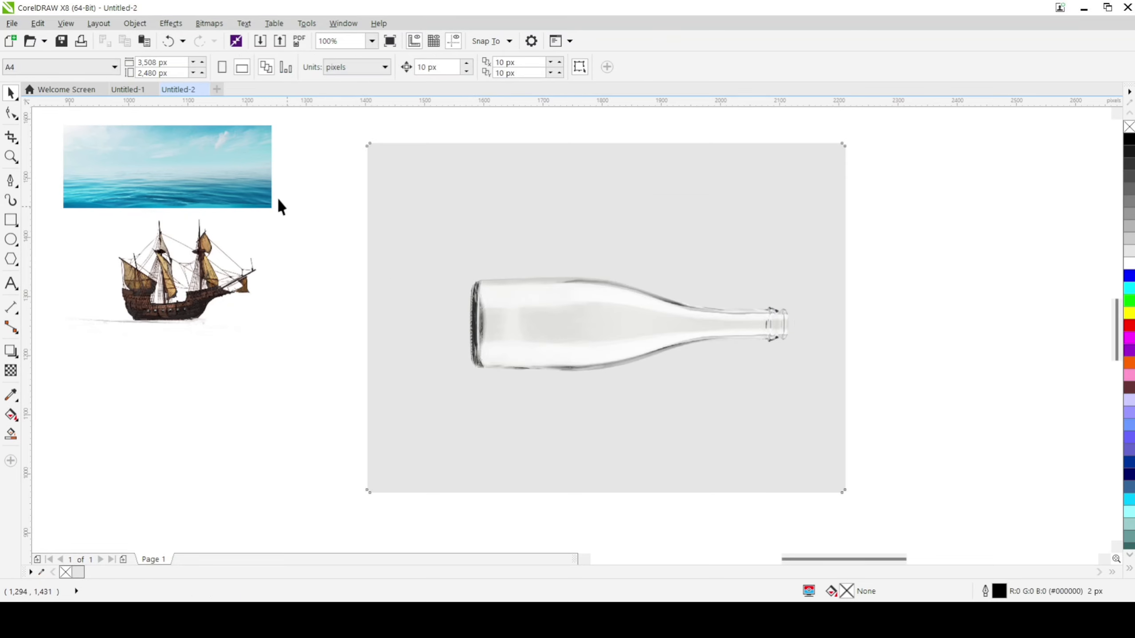
# Activate the Pen tool
pyautogui.click(16, 190)
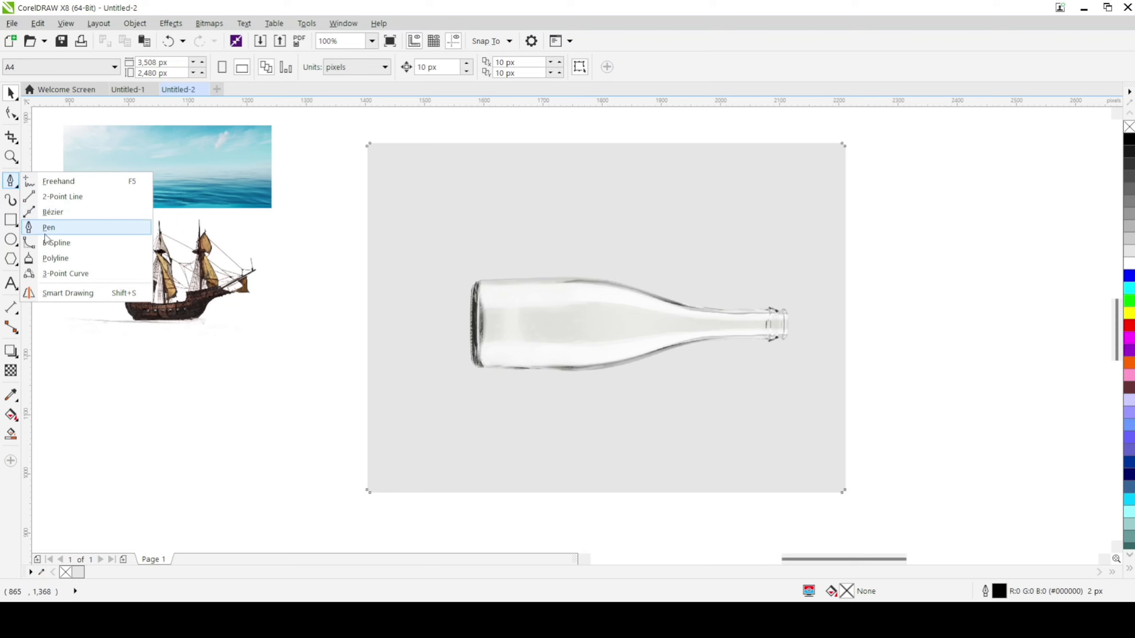
pyautogui.click(58, 231)
pyautogui.click(233, 360)
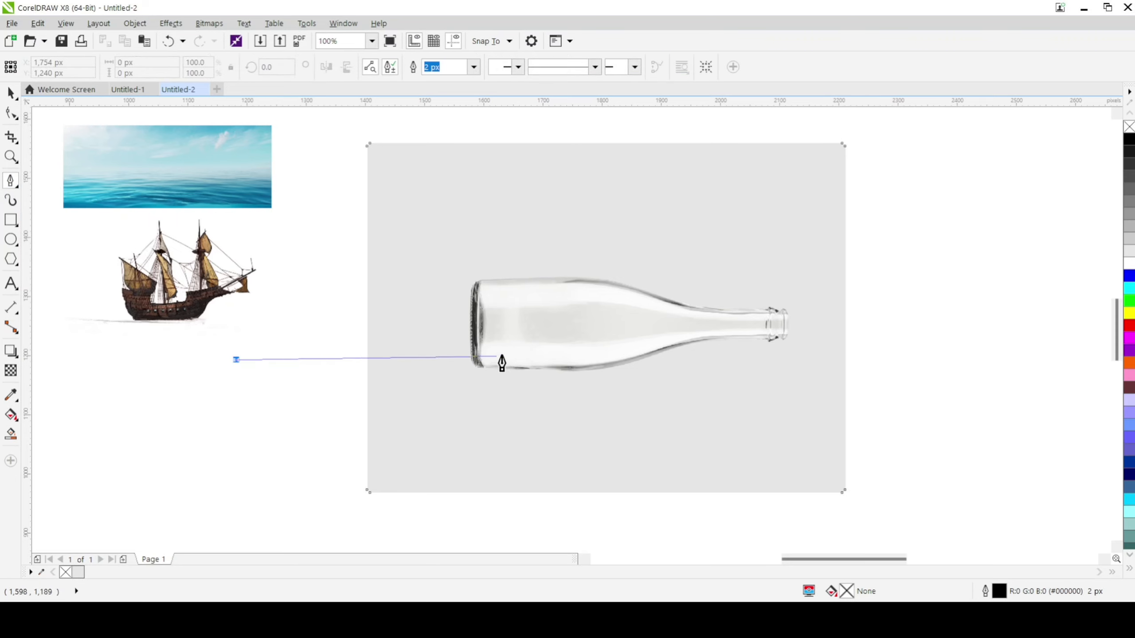
pyautogui.click(308, 360)
pyautogui.doubleClick(346, 364)
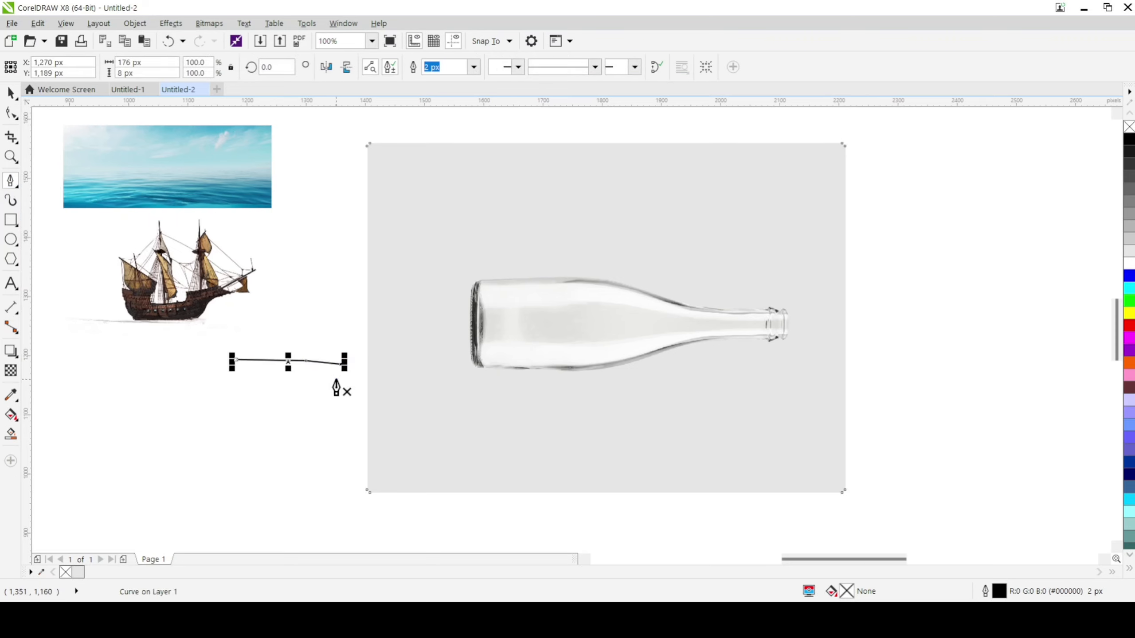
pyautogui.press('Delete')
# Trace a closed five-node straight-line outline, about 493 by 82 px, over the lower half of the bottle from base to neck
pyautogui.scroll(1, 595, 337)
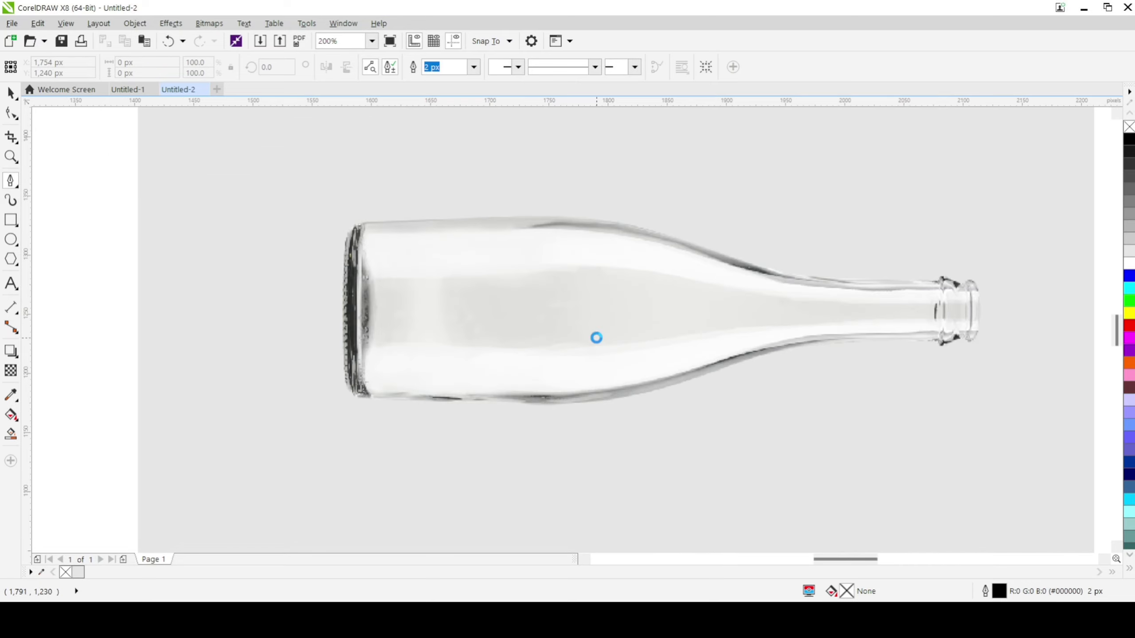
pyautogui.scroll(1, 528, 360)
pyautogui.scroll(-1, 534, 362)
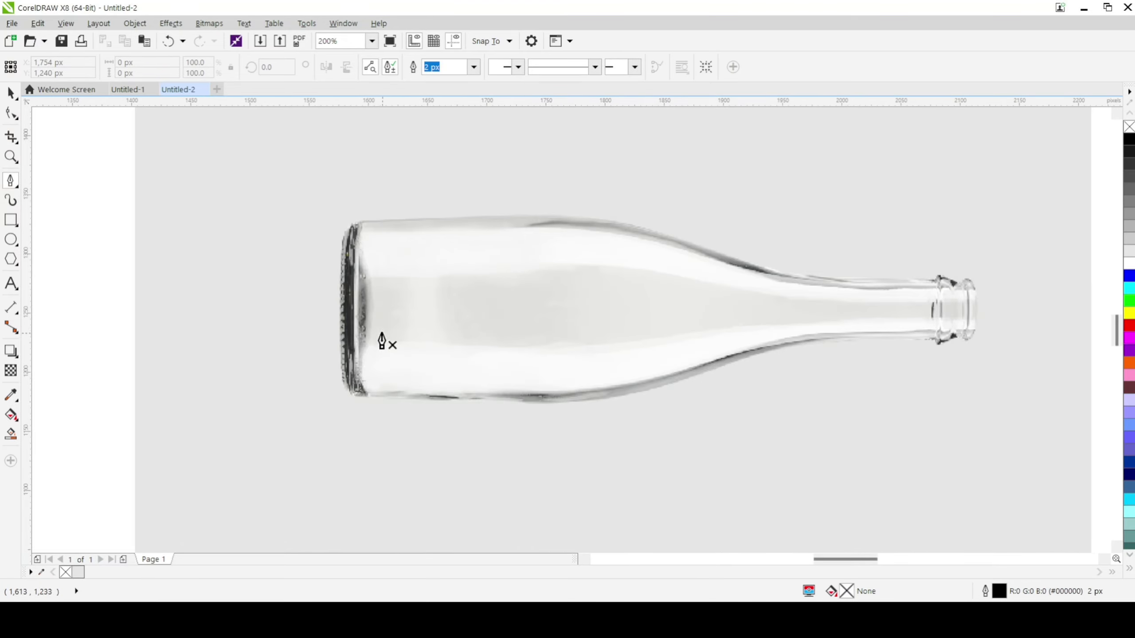
pyautogui.click(352, 295)
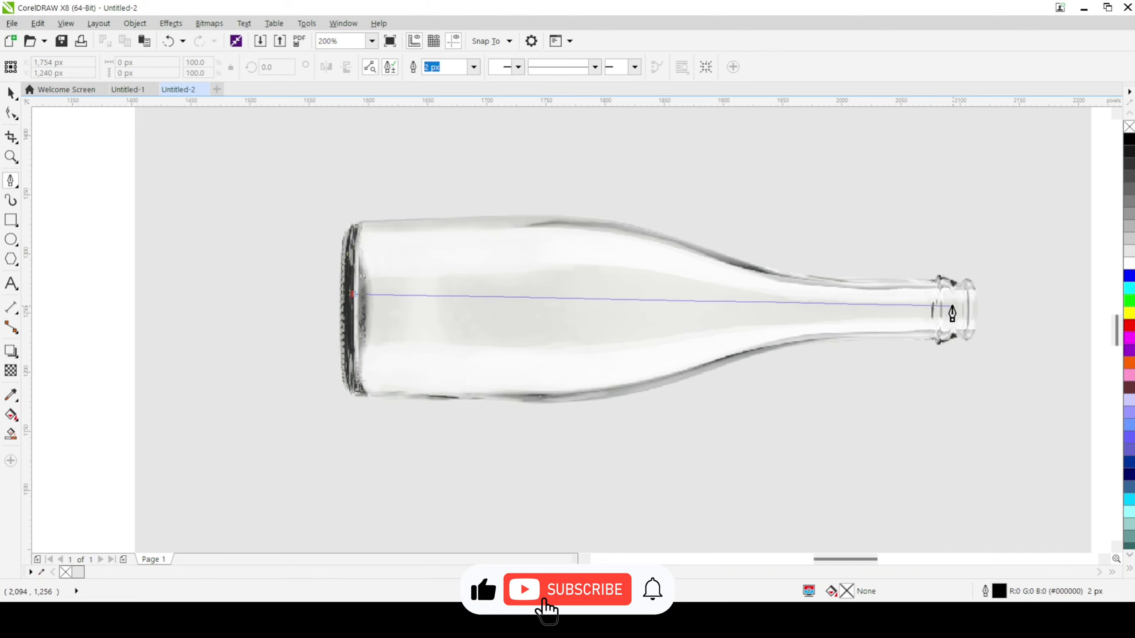
pyautogui.doubleClick(935, 307)
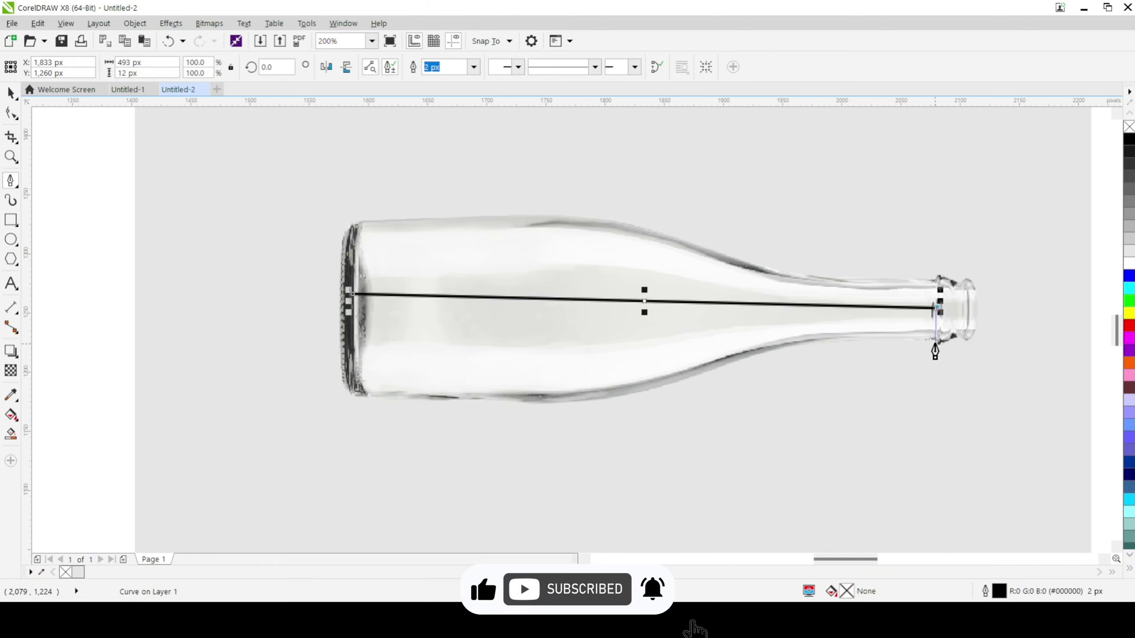
pyautogui.click(935, 341)
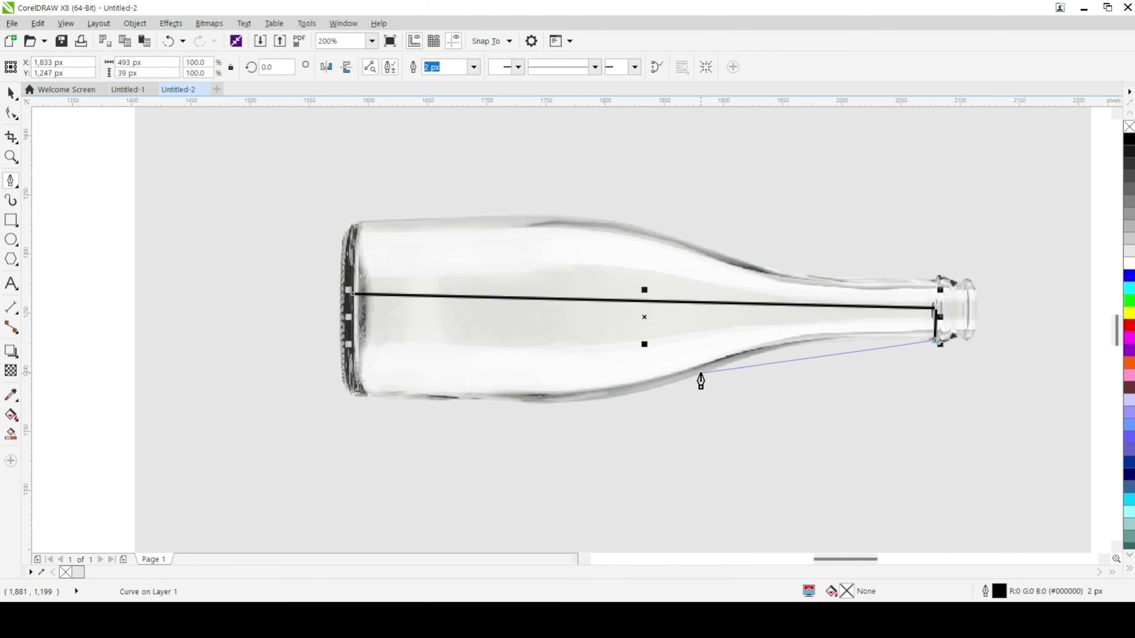
pyautogui.click(656, 383)
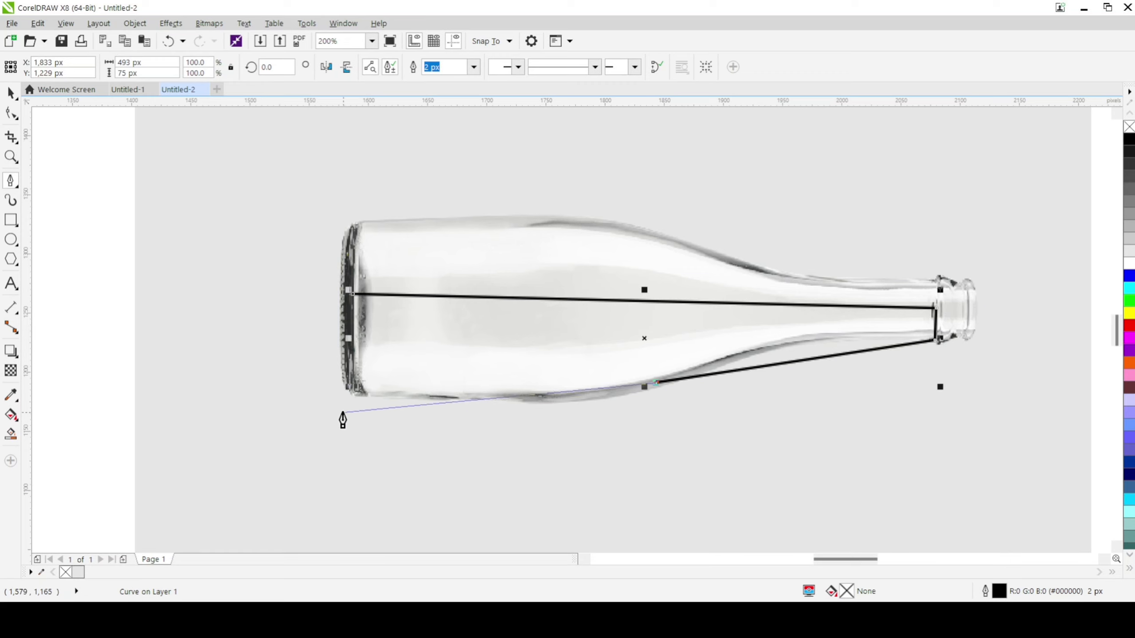
pyautogui.click(356, 392)
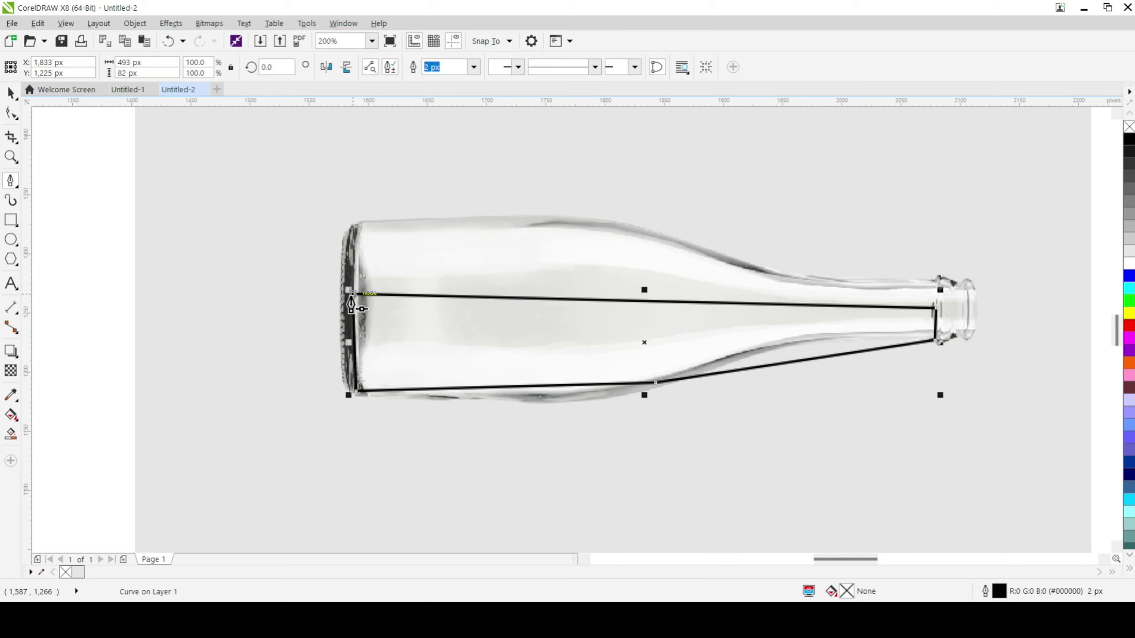
pyautogui.click(352, 295)
# Select all nodes of the traced outline and convert its lines to curves
pyautogui.click(11, 93)
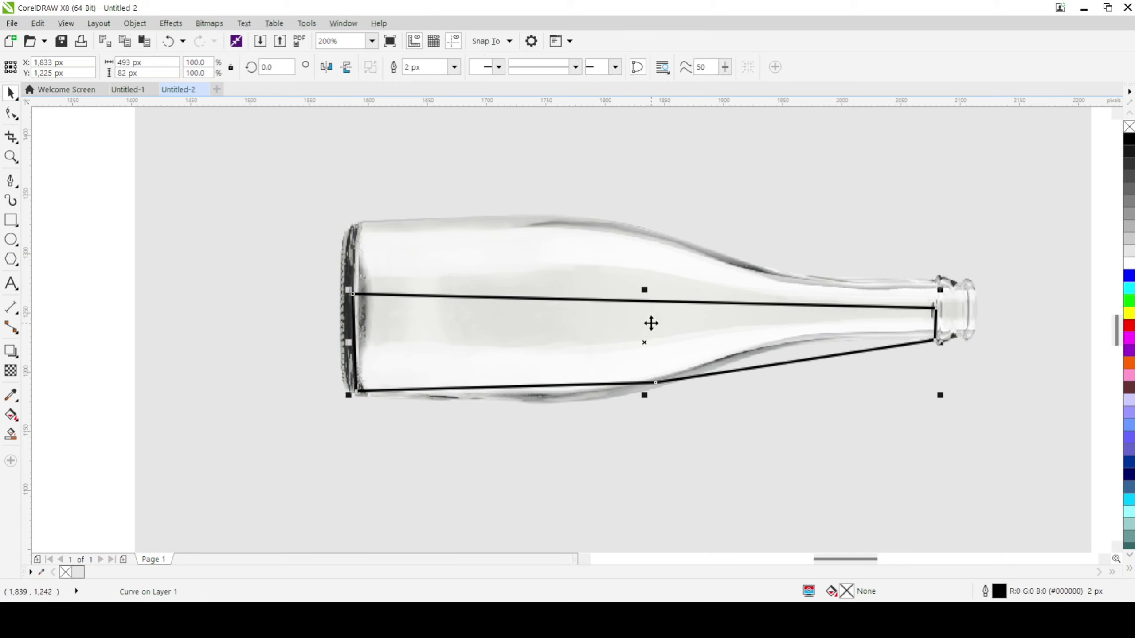
pyautogui.click(11, 115)
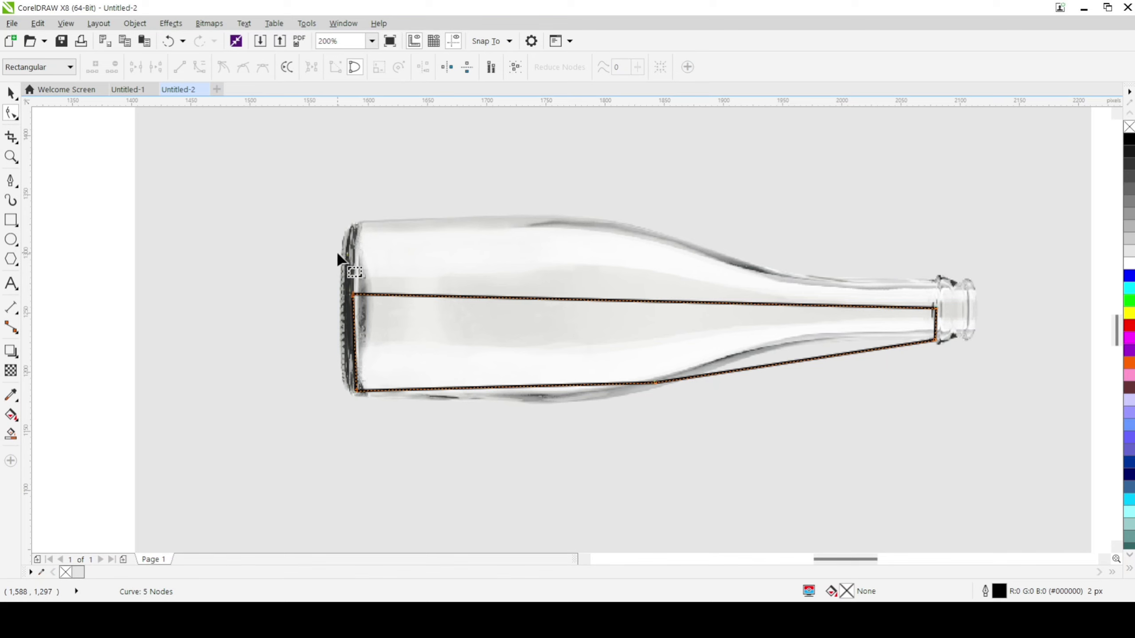
pyautogui.moveTo(178, 229); pyautogui.dragTo(1028, 490)
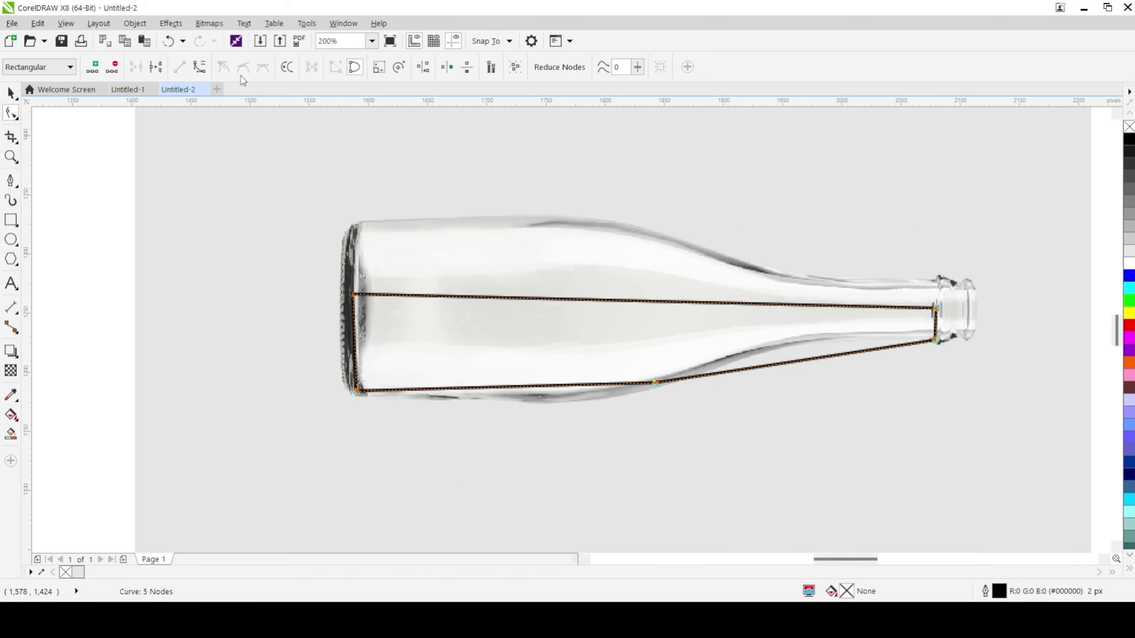
pyautogui.click(200, 71)
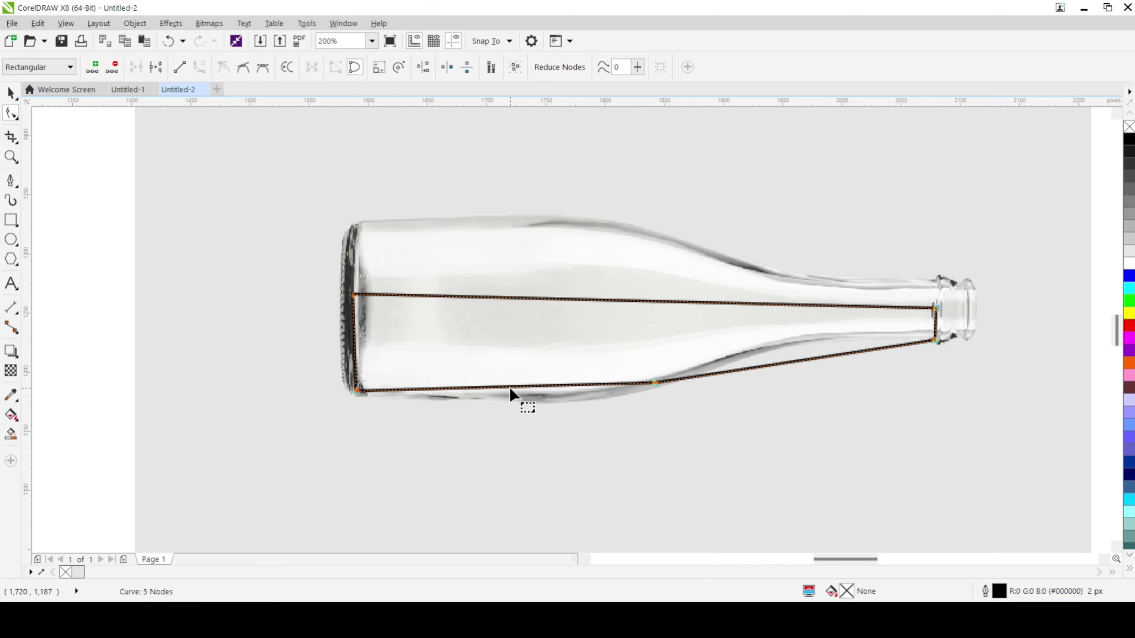
# Bend the outline's lower segment to follow the bottle body and move the shoulder node down onto the glass edge
pyautogui.scroll(1, 514, 406)
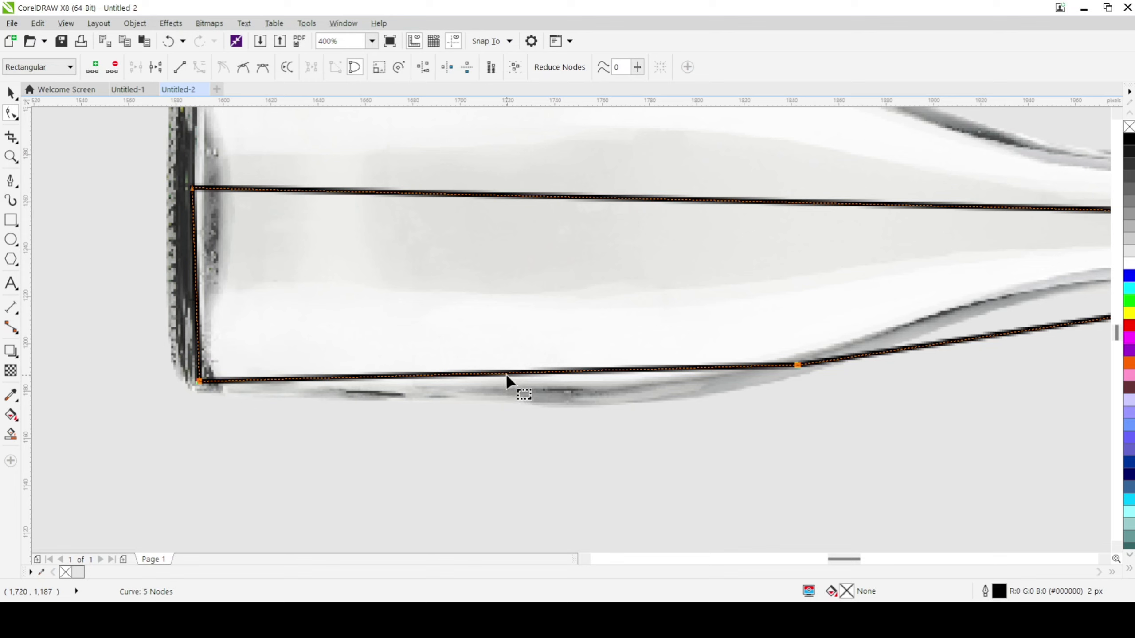
pyautogui.moveTo(505, 380); pyautogui.dragTo(511, 397)
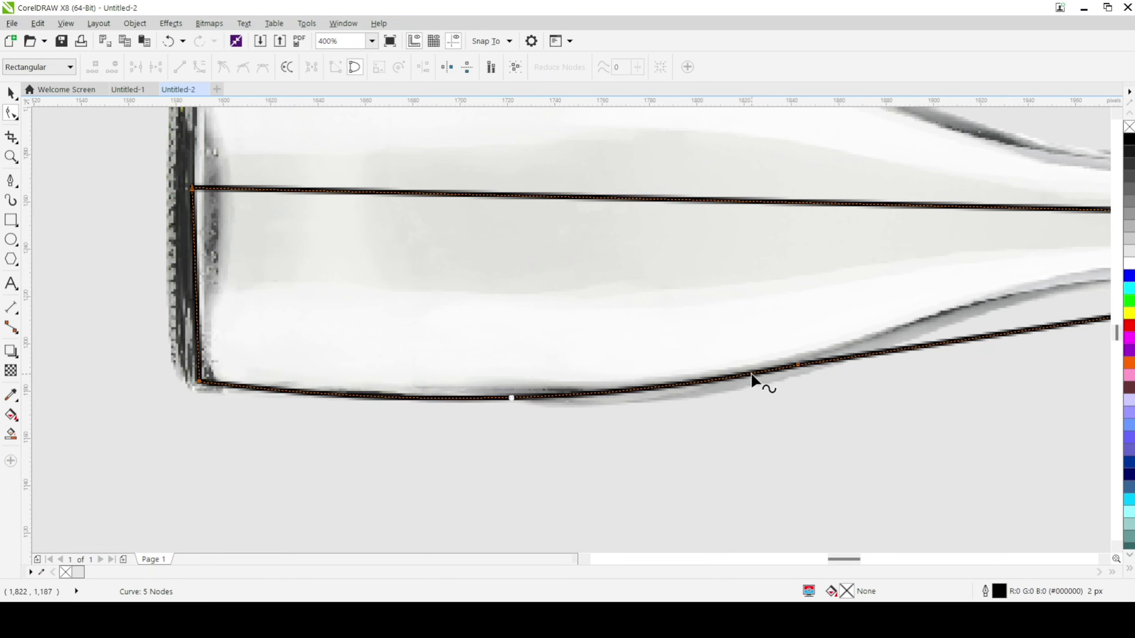
pyautogui.moveTo(799, 365); pyautogui.dragTo(796, 378)
# Bend the outline segment between shoulder and neck inward to follow the bottle's lower contour
pyautogui.scroll(-2, 911, 376)
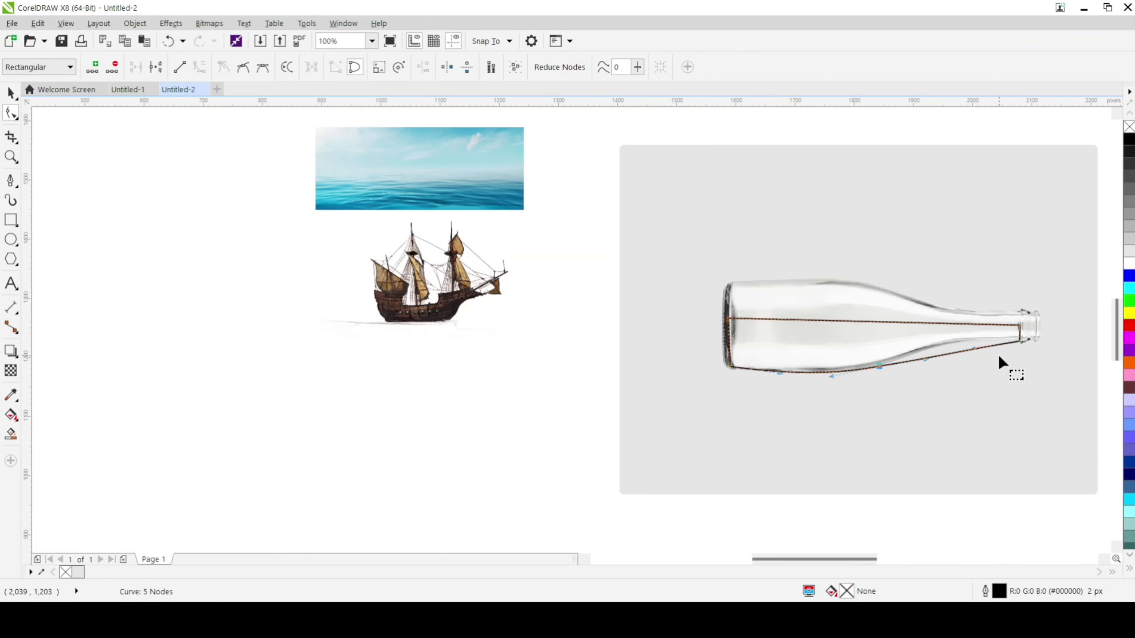
pyautogui.scroll(2, 985, 360)
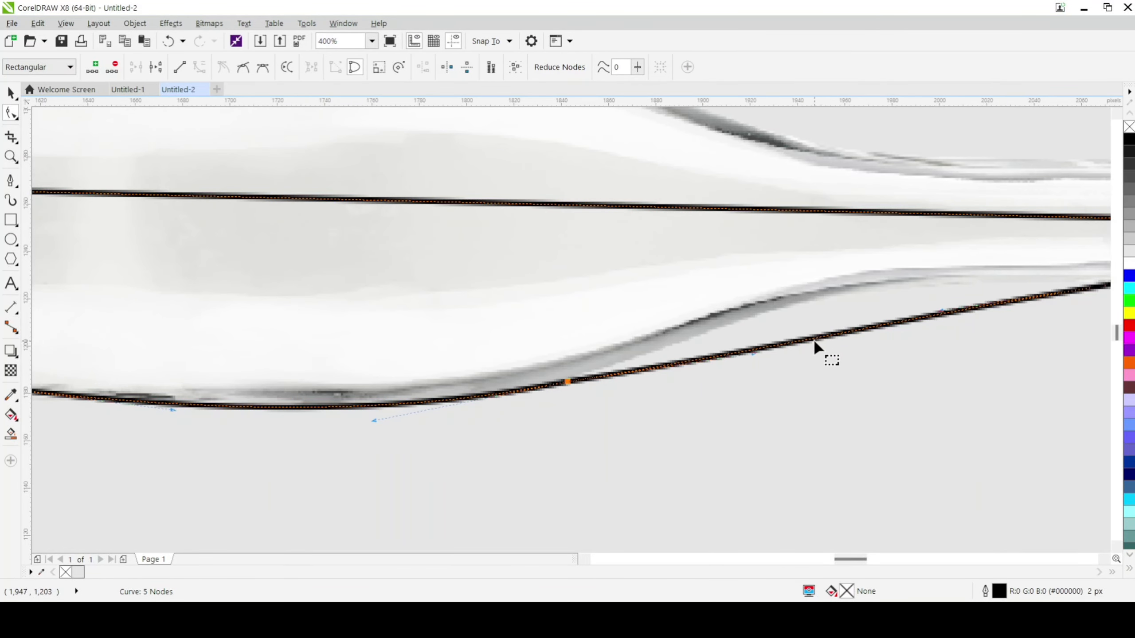
pyautogui.moveTo(826, 339); pyautogui.dragTo(822, 298)
# Delete the shoulder node and pull the merged lower curve down to the bottle's outer edge
pyautogui.scroll(-2, 849, 380)
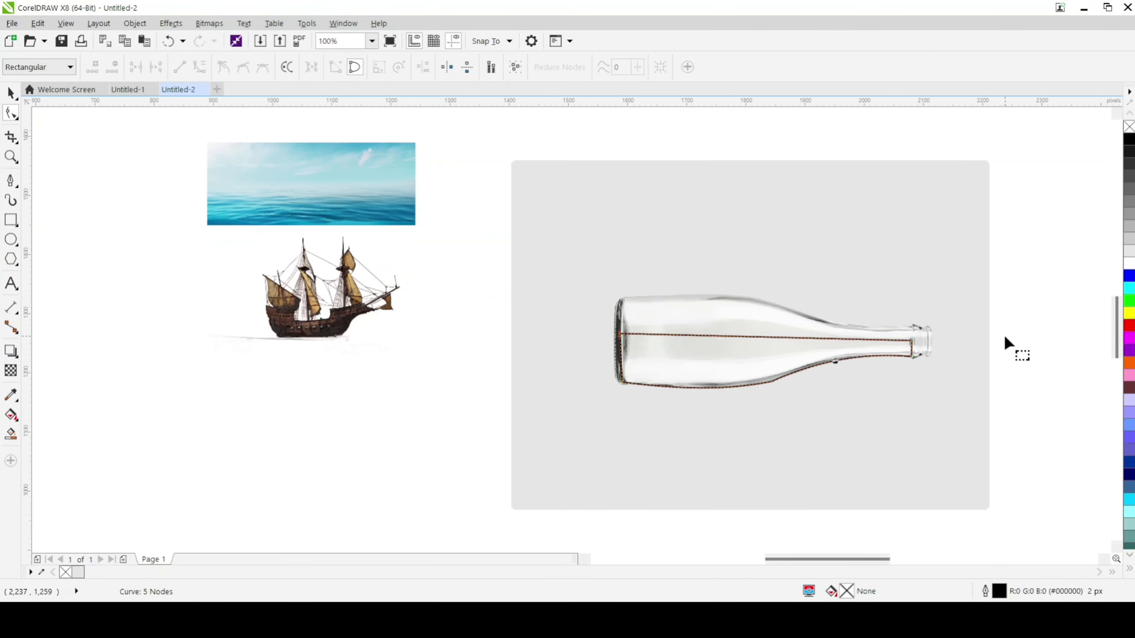
pyautogui.scroll(1, 917, 372)
pyautogui.doubleClick(627, 393)
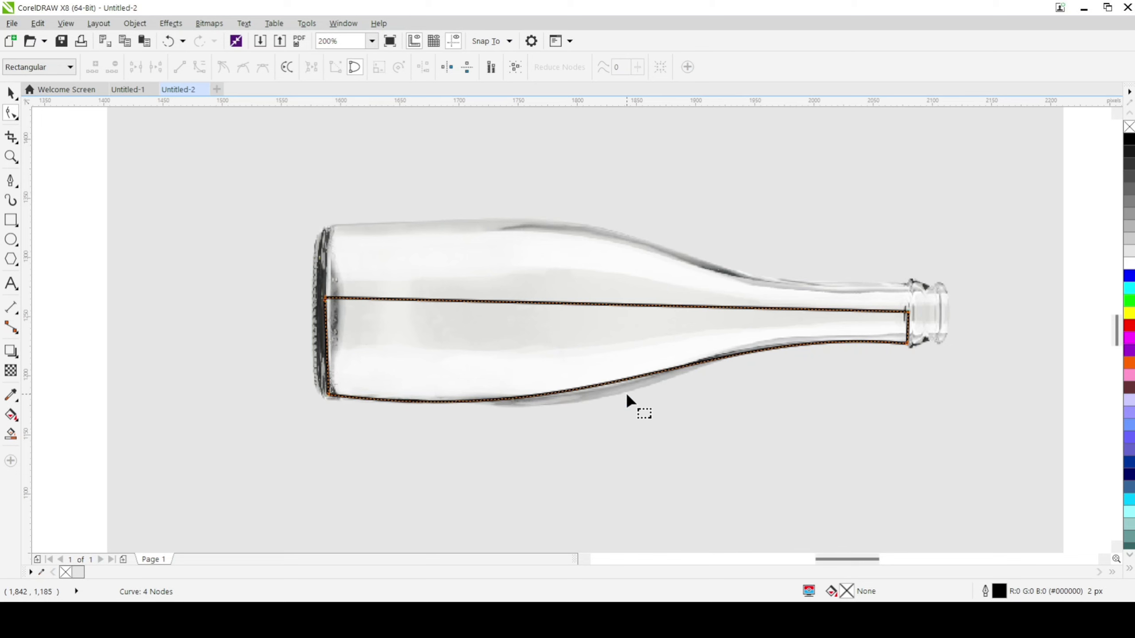
pyautogui.moveTo(627, 381); pyautogui.dragTo(630, 391)
# Add a node to the outline's lower curve where shoulder meets neck, move it onto the glass edge, and adjust the curve beside it
pyautogui.scroll(1, 697, 388)
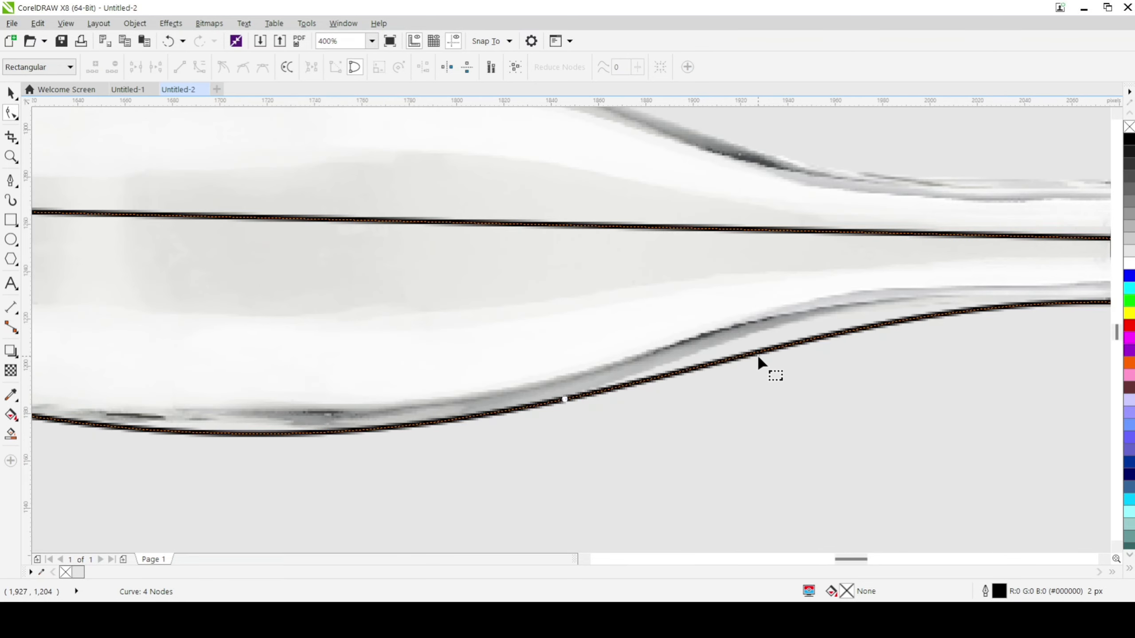
pyautogui.doubleClick(810, 340)
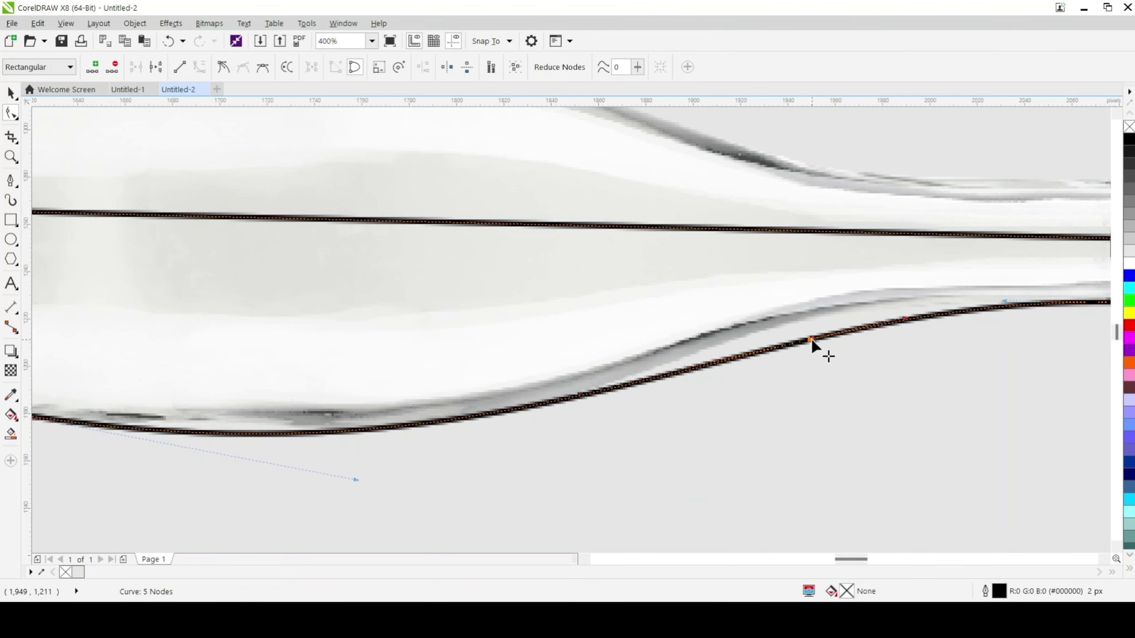
pyautogui.moveTo(810, 340); pyautogui.dragTo(807, 321)
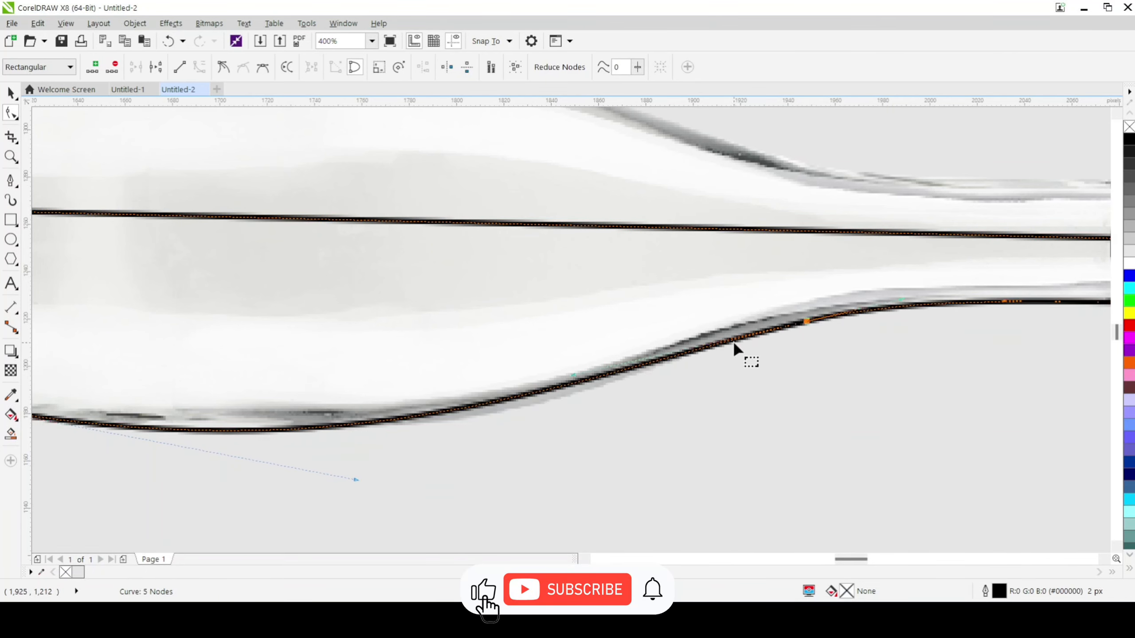
pyautogui.moveTo(577, 373); pyautogui.dragTo(586, 389)
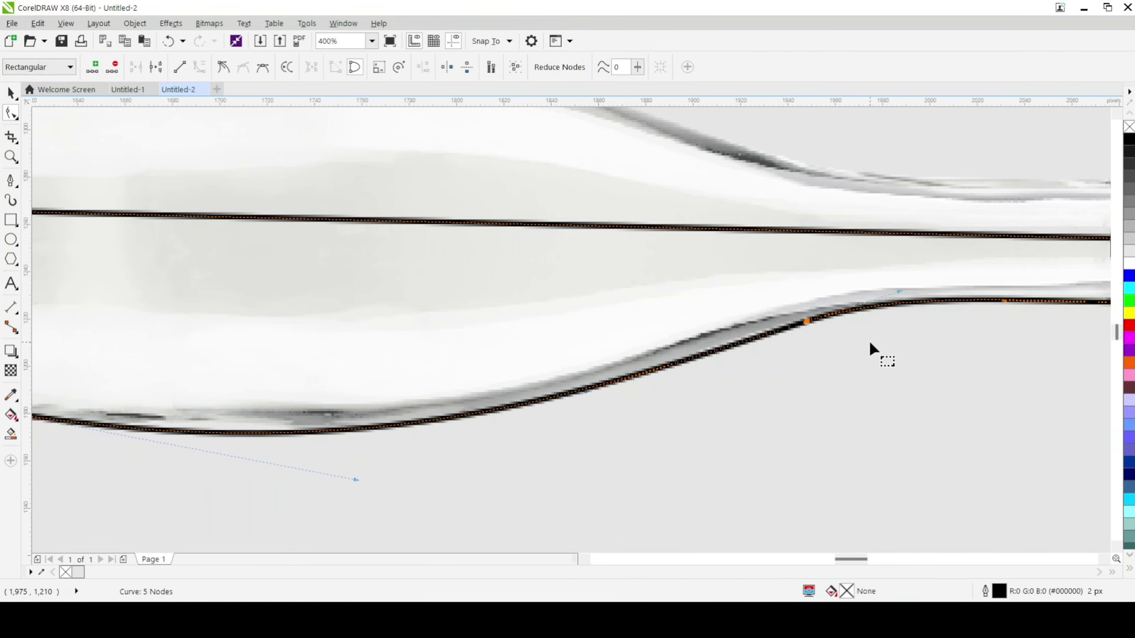
# Move the outline's upper corner node at the bottle's base slightly inward to line up with the dark glass edge
pyautogui.scroll(-2, 869, 340)
pyautogui.scroll(2, 917, 337)
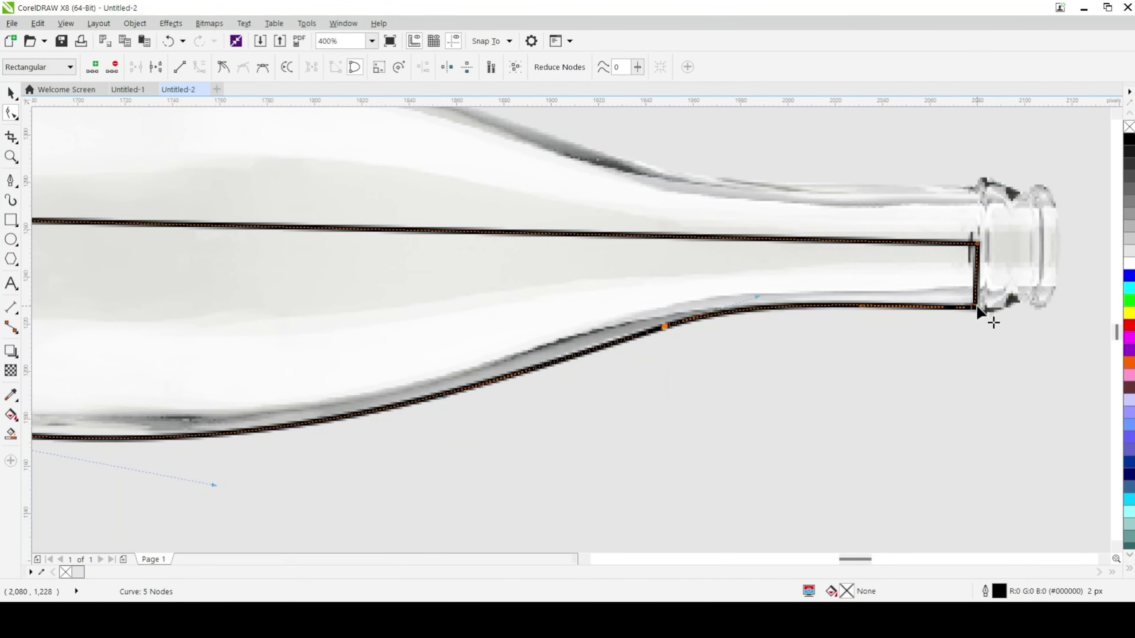
pyautogui.scroll(-3, 536, 340)
pyautogui.scroll(3, 492, 319)
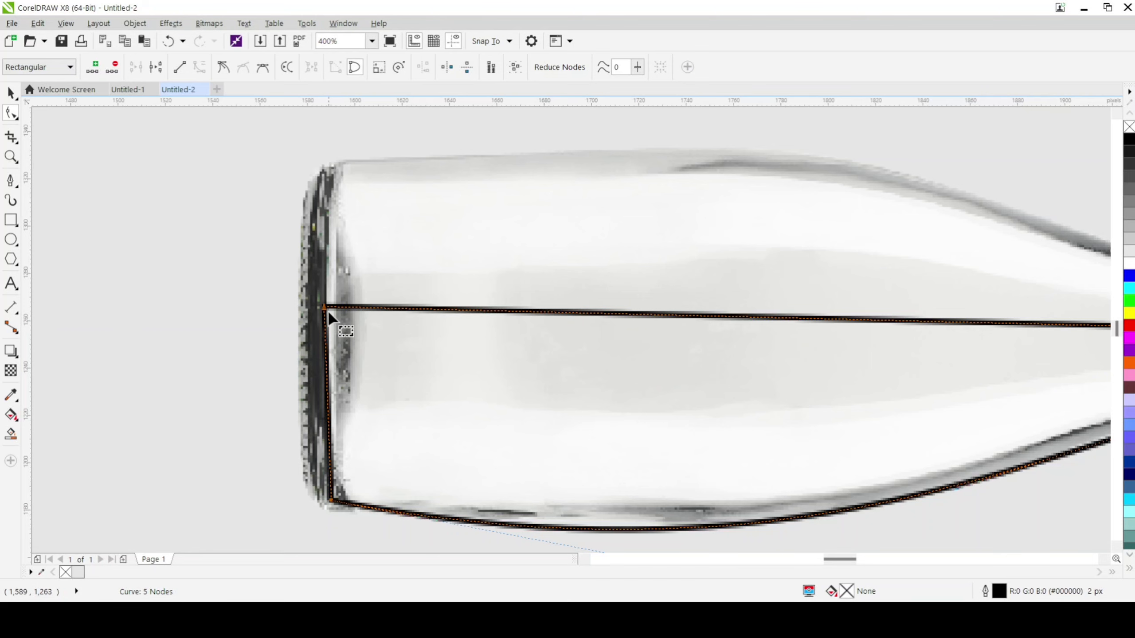
pyautogui.moveTo(324, 309); pyautogui.dragTo(328, 308)
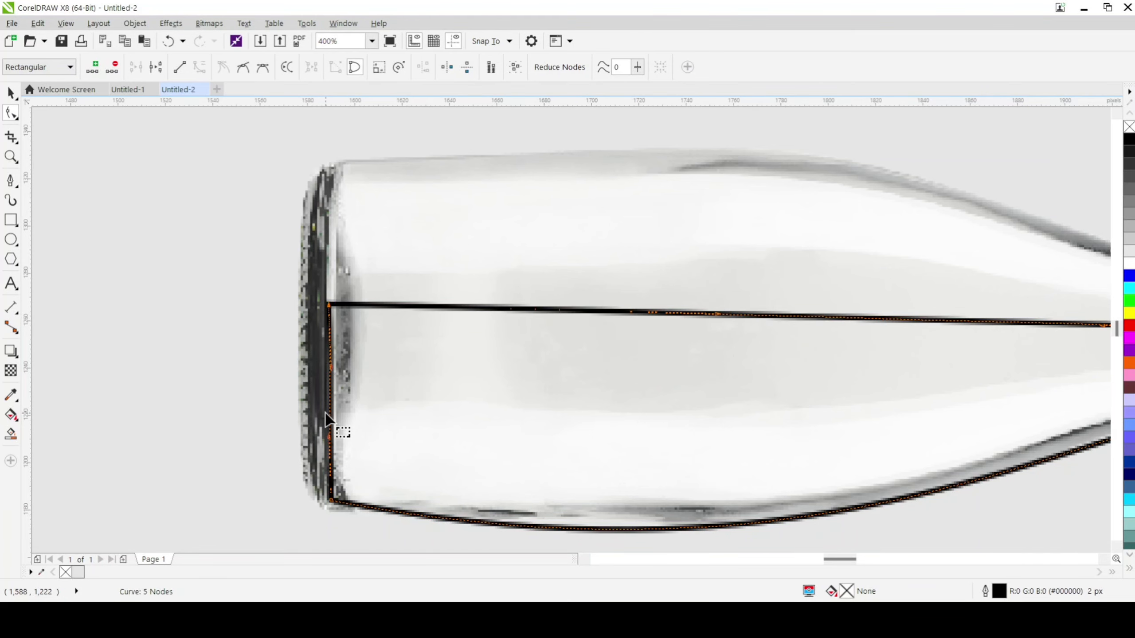
# Bend the outline's short vertical segment at the bottle's base slightly outward to follow the curved glass
pyautogui.scroll(-1, 384, 402)
pyautogui.scroll(1, 532, 465)
pyautogui.scroll(-3, 557, 452)
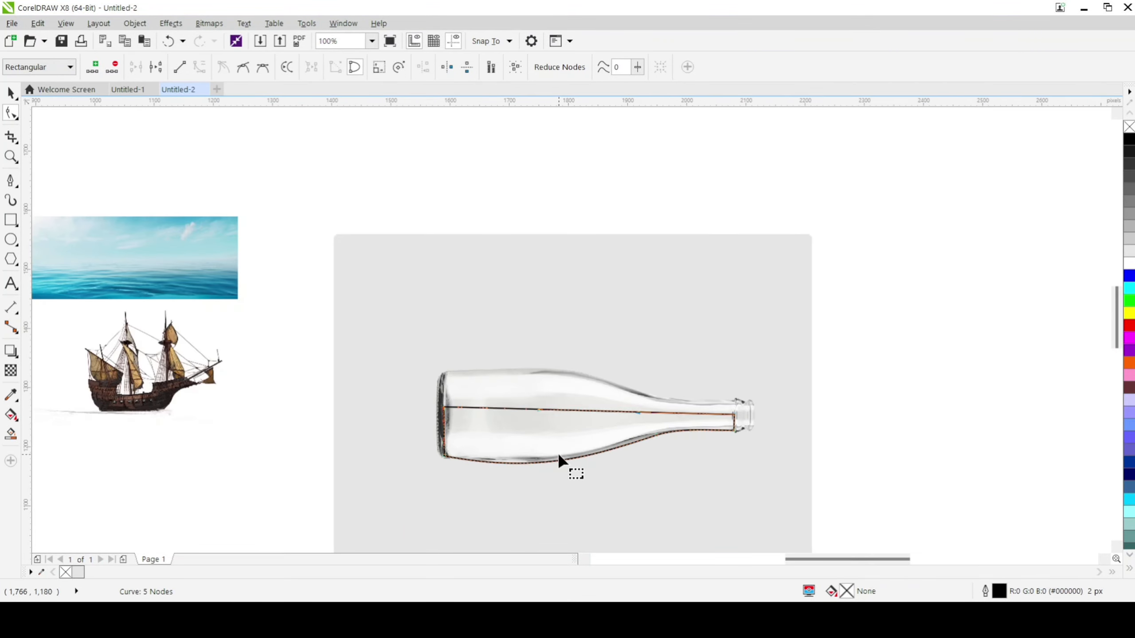
pyautogui.scroll(3, 699, 419)
pyautogui.scroll(-2, 699, 418)
pyautogui.scroll(1, 498, 418)
pyautogui.scroll(1, 402, 447)
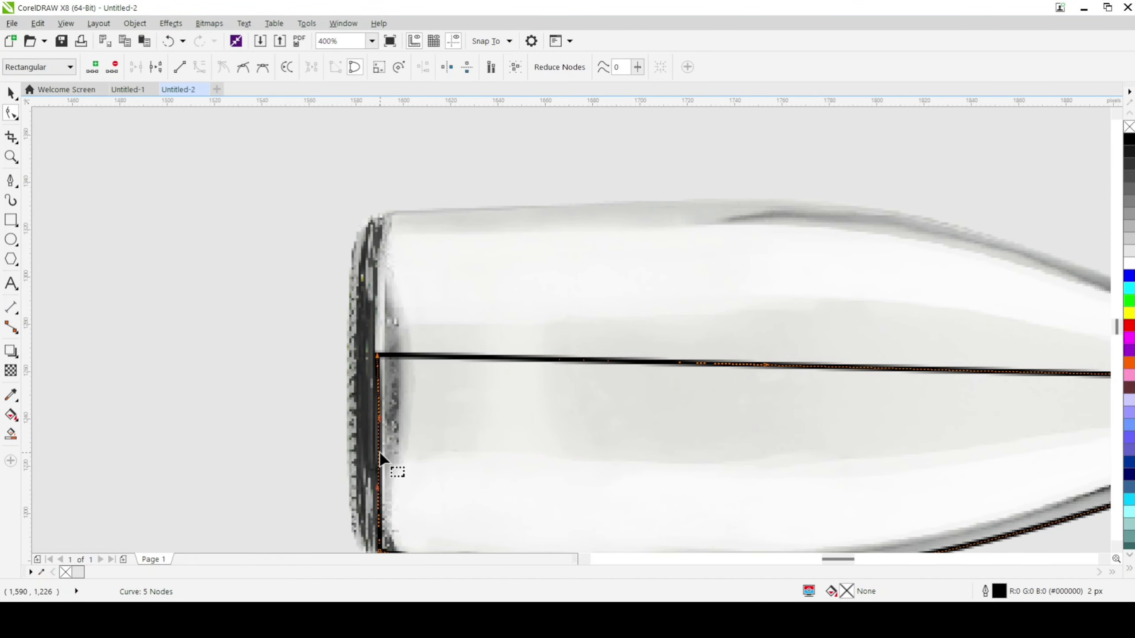
pyautogui.click(370, 452)
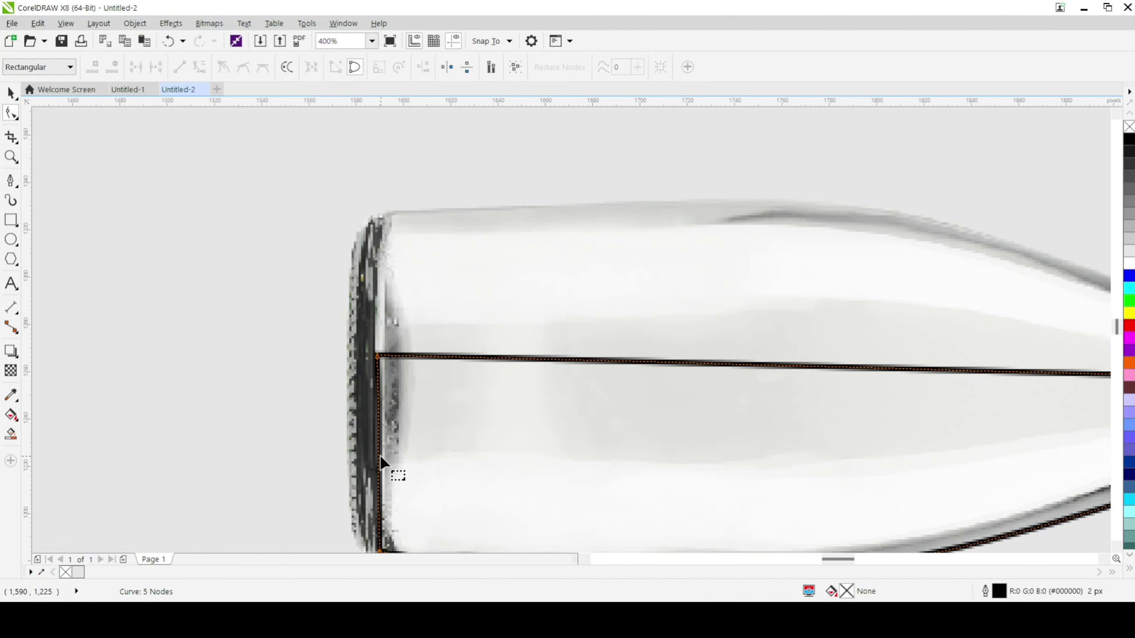
pyautogui.moveTo(378, 458); pyautogui.dragTo(374, 460)
pyautogui.scroll(-2, 401, 442)
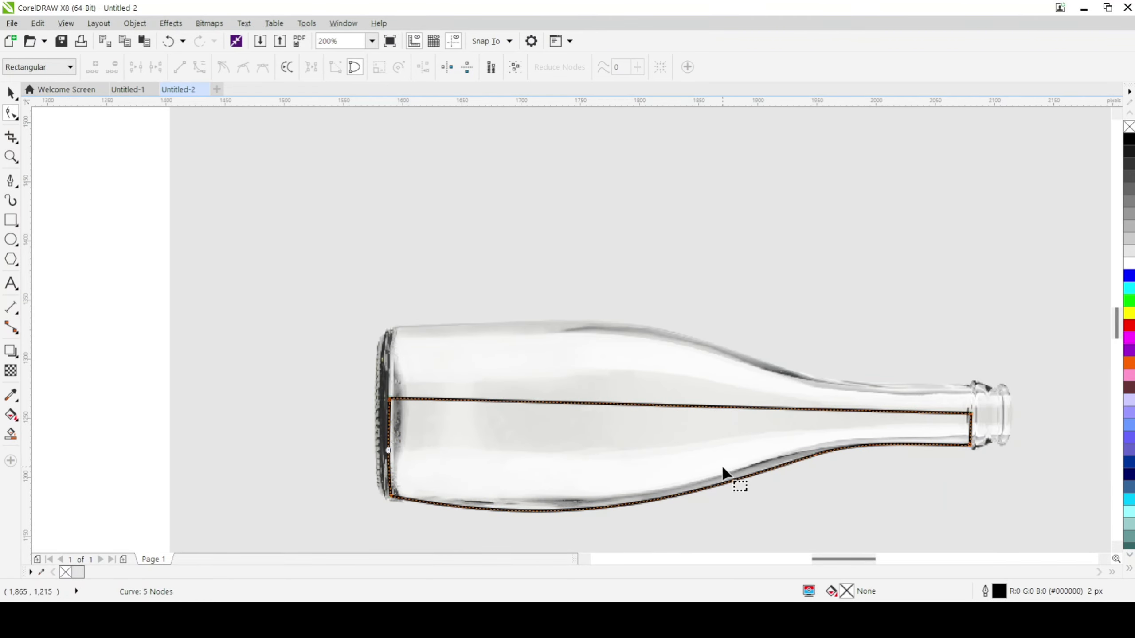
pyautogui.scroll(1, 417, 470)
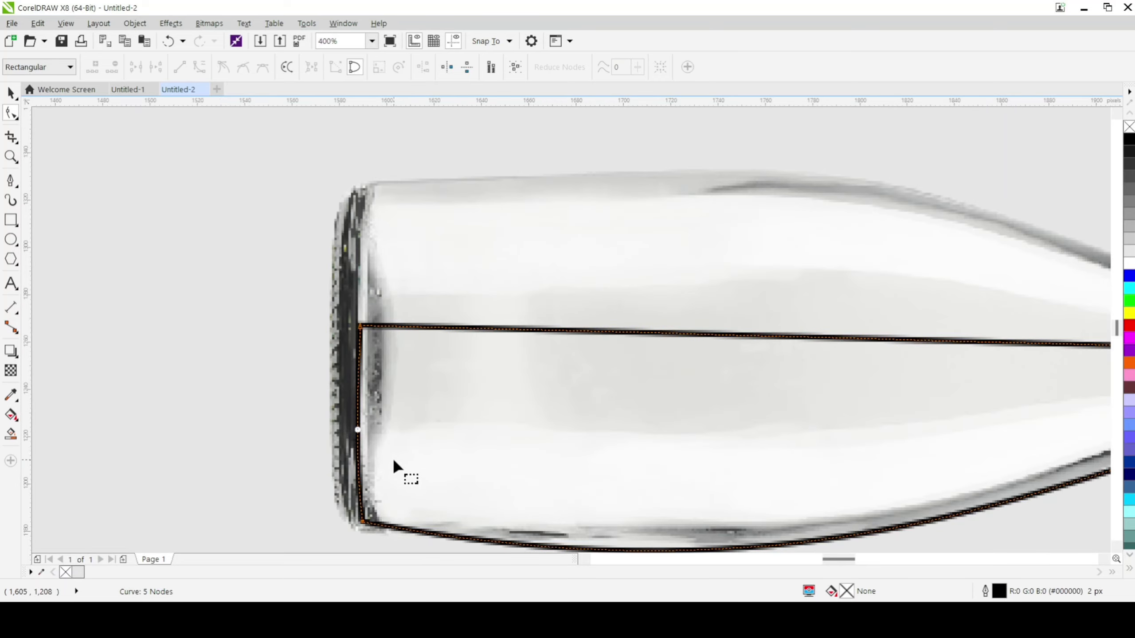
pyautogui.scroll(-1, 392, 464)
pyautogui.scroll(2, 446, 472)
pyautogui.scroll(-2, 446, 468)
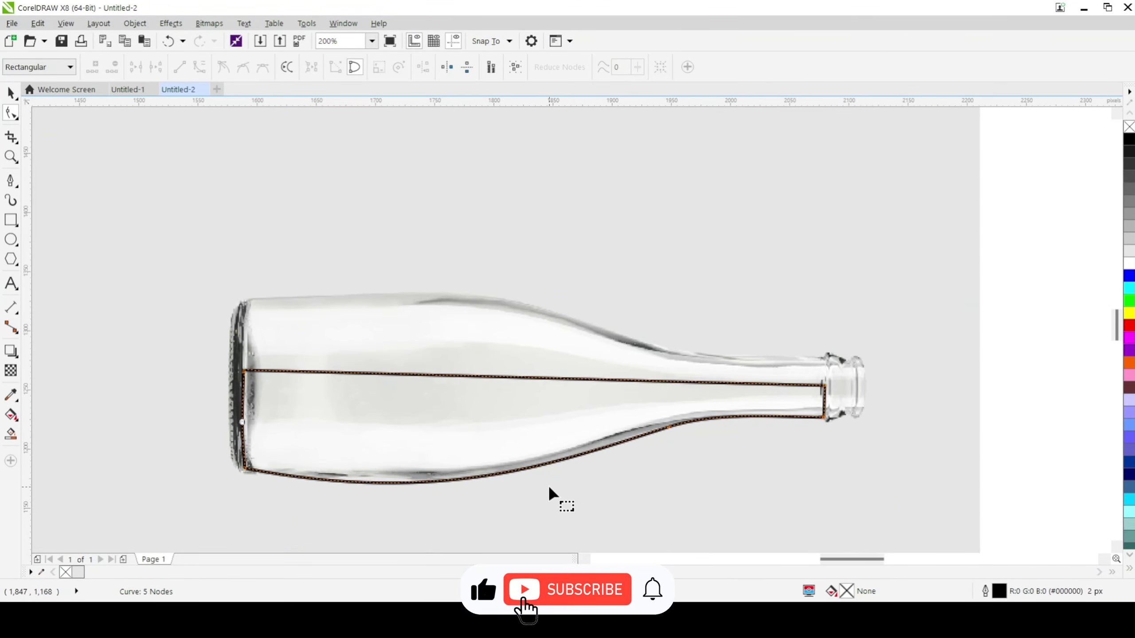
# Fill the traced lower-half shape with white and remove its outline
pyautogui.click(8, 95)
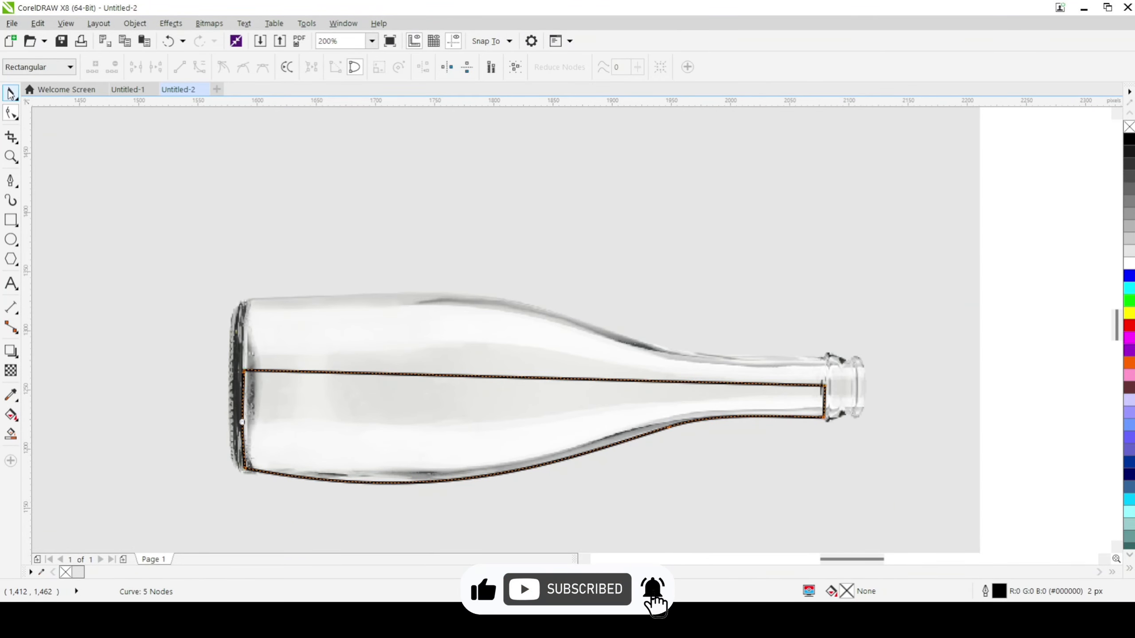
pyautogui.click(61, 229)
pyautogui.scroll(-2, 170, 321)
pyautogui.scroll(2, 111, 336)
pyautogui.scroll(-1, 261, 363)
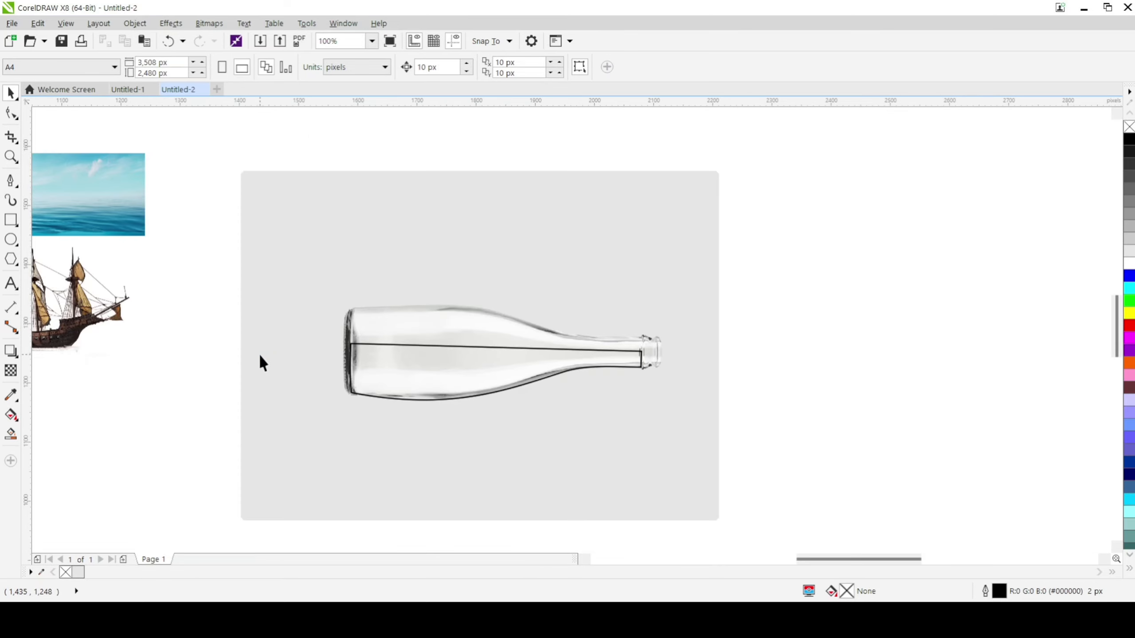
pyautogui.click(440, 368)
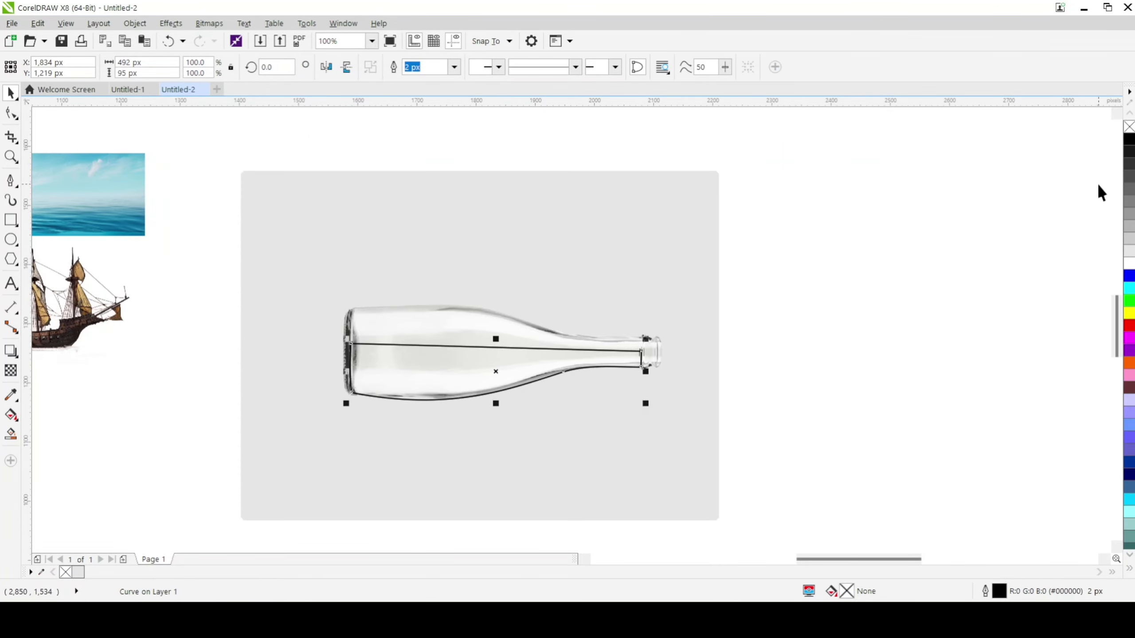
pyautogui.click(1129, 268)
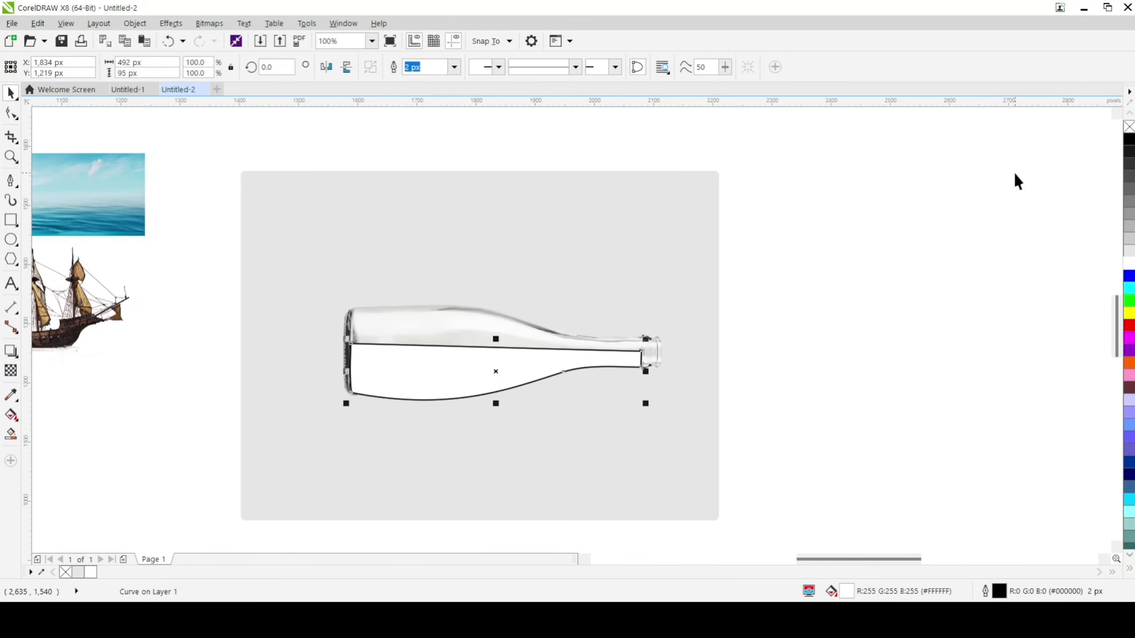
pyautogui.rightClick(1129, 127)
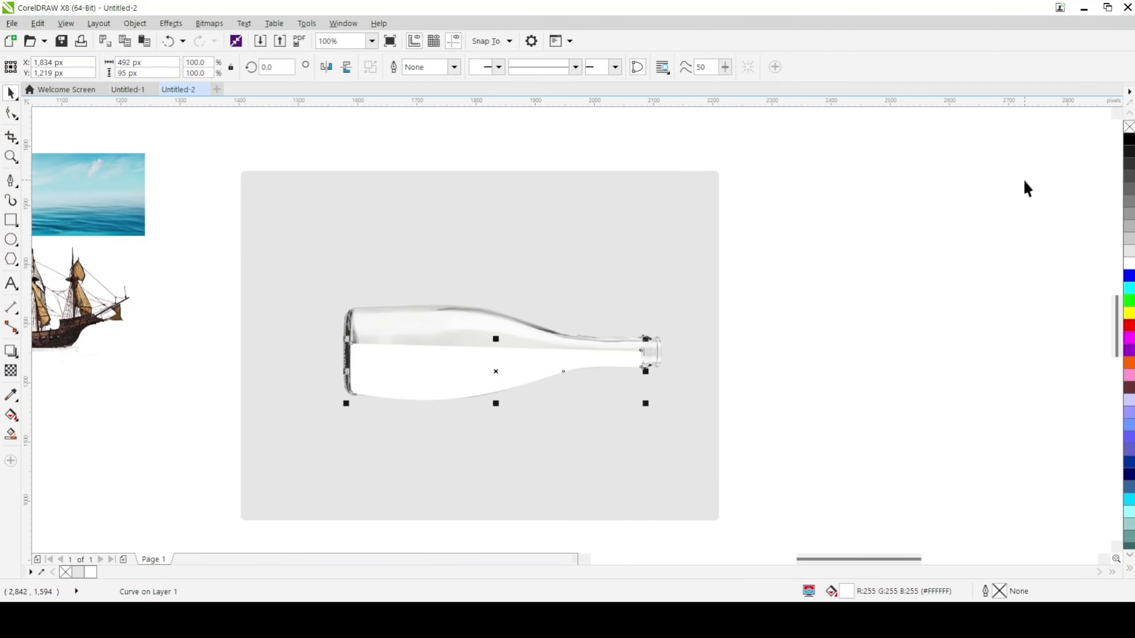
pyautogui.click(237, 421)
# Bring the sea picture over to the bottle and PowerClip it inside the white lower-half shape
pyautogui.click(390, 371)
pyautogui.moveTo(88, 176); pyautogui.dragTo(265, 184)
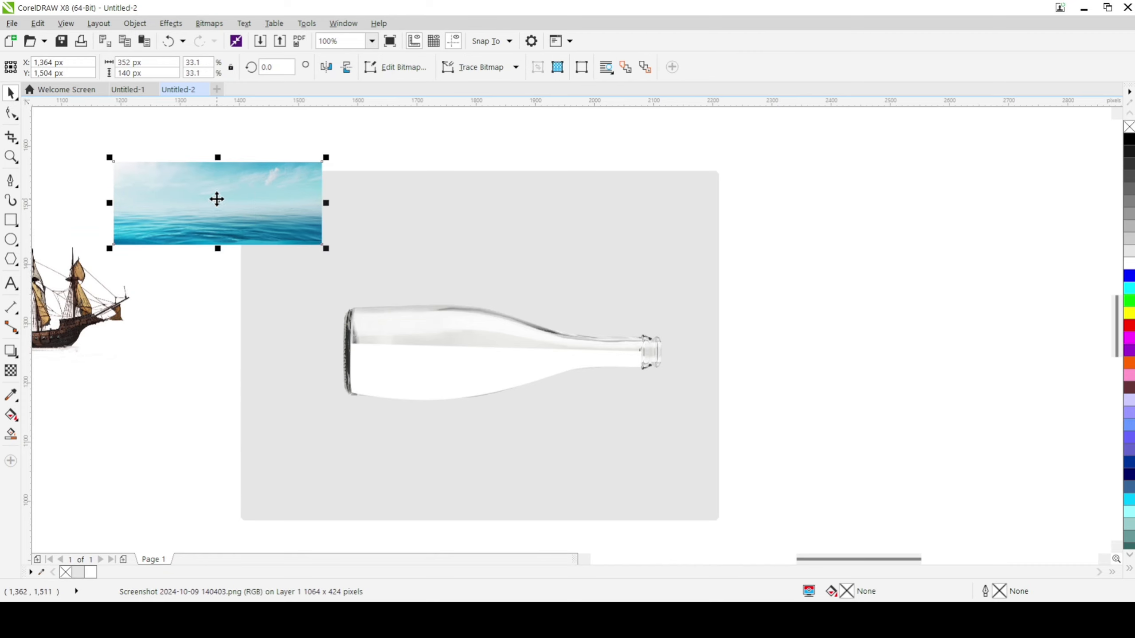
pyautogui.moveTo(216, 199); pyautogui.dragTo(445, 372)
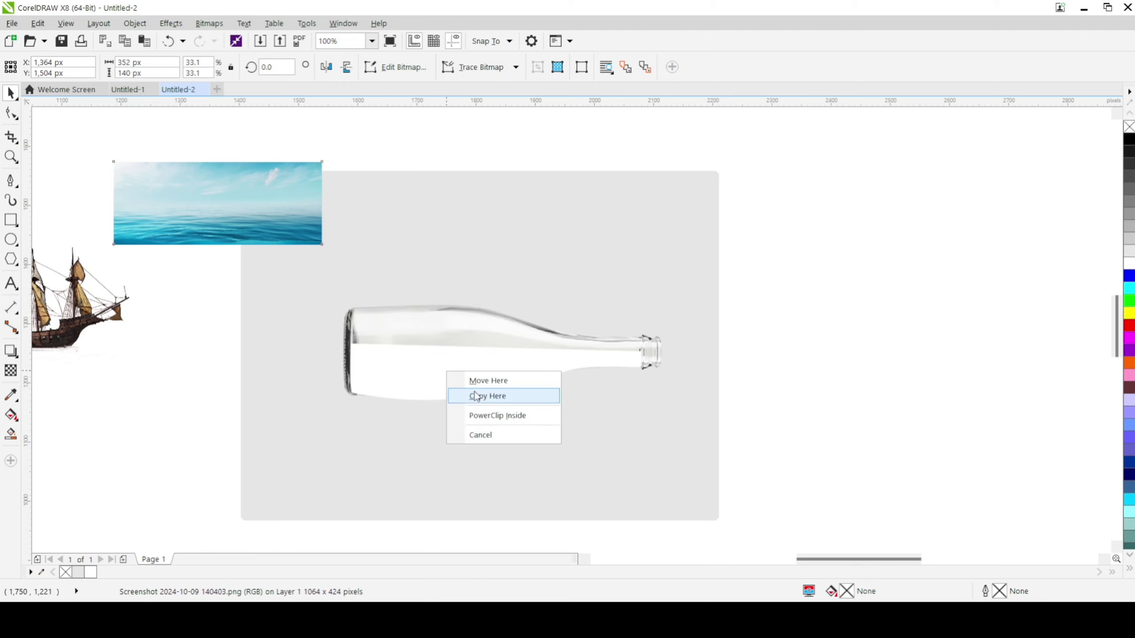
pyautogui.click(498, 421)
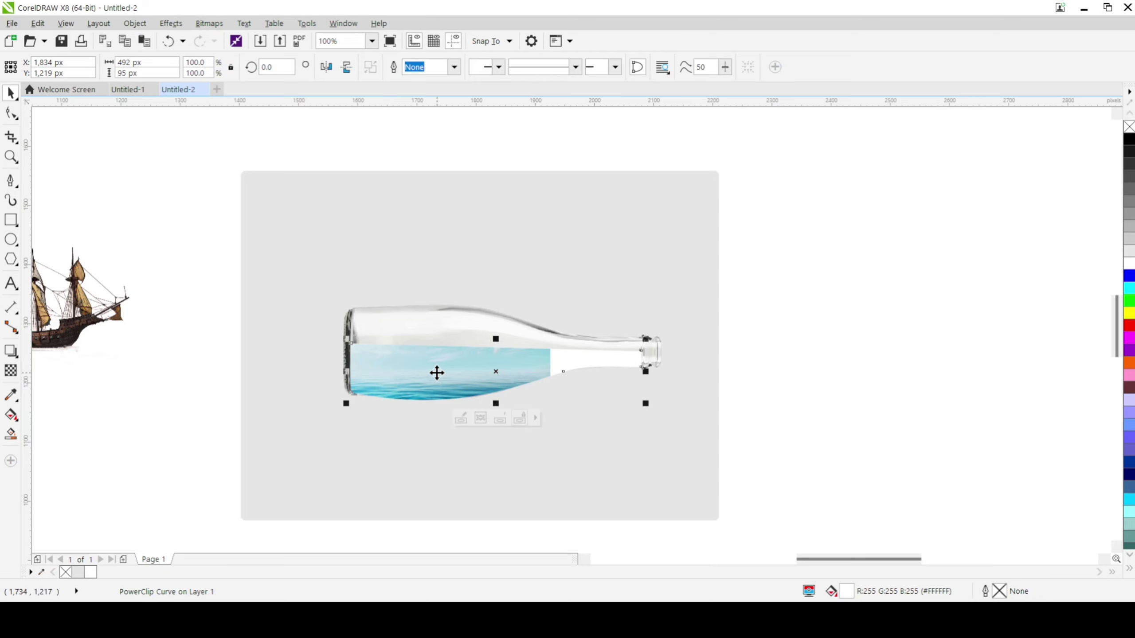
# Edit the PowerClip contents, scaling the sea picture to about 510 by 203 px and positioning its water over the bottle shape
pyautogui.doubleClick(406, 367)
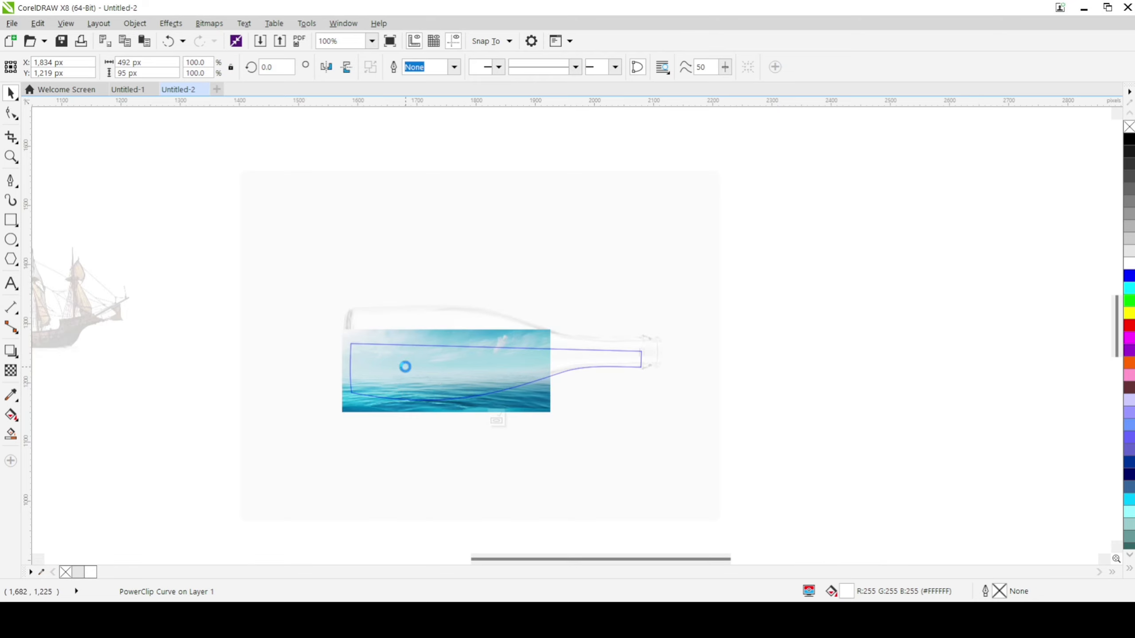
pyautogui.click(460, 385)
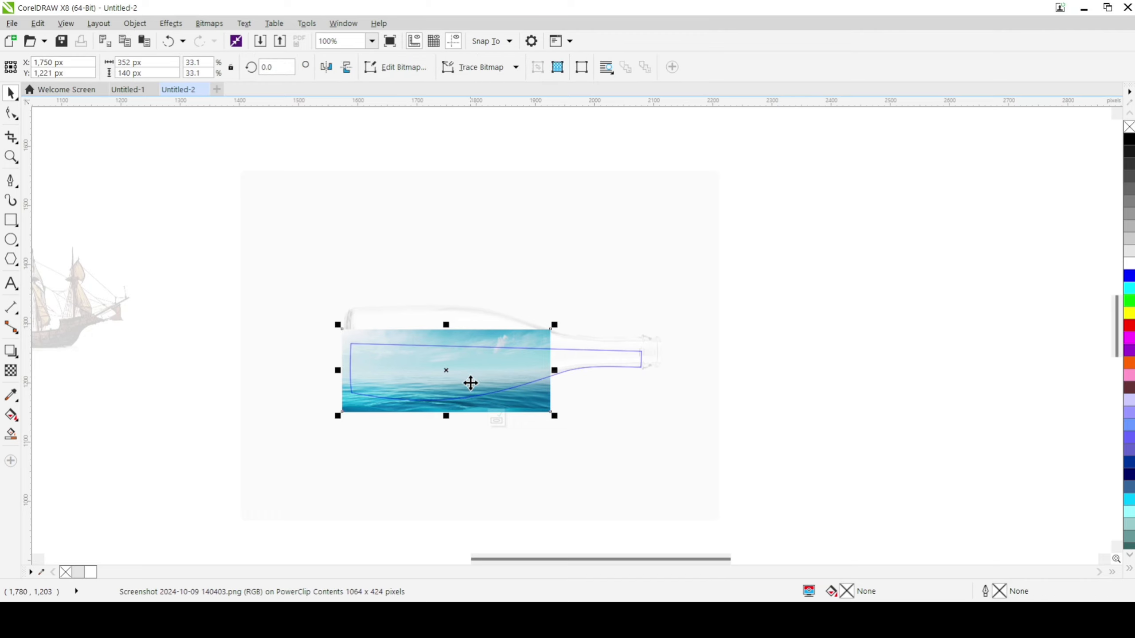
pyautogui.moveTo(551, 411); pyautogui.dragTo(646, 451)
pyautogui.moveTo(466, 388)
pyautogui.mouseDown()
pyautogui.moveTo(470, 364)
pyautogui.moveTo(458, 397)
pyautogui.mouseUp()
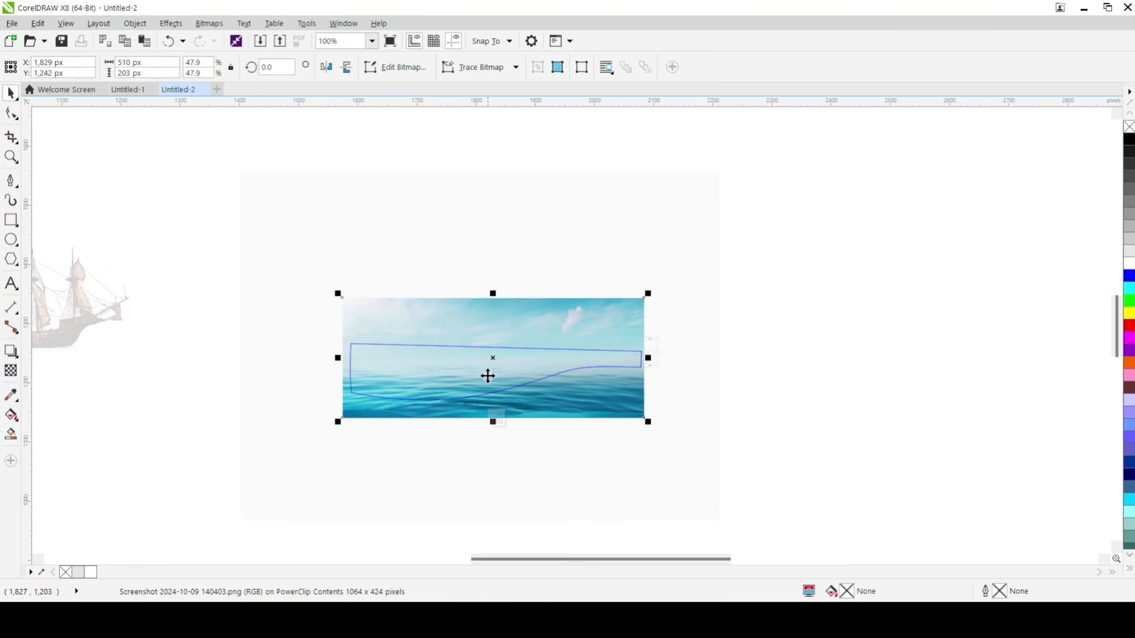
# Stretch the sea picture upward to about 228 px high and finish editing the PowerClip contents
pyautogui.moveTo(492, 294); pyautogui.dragTo(491, 276)
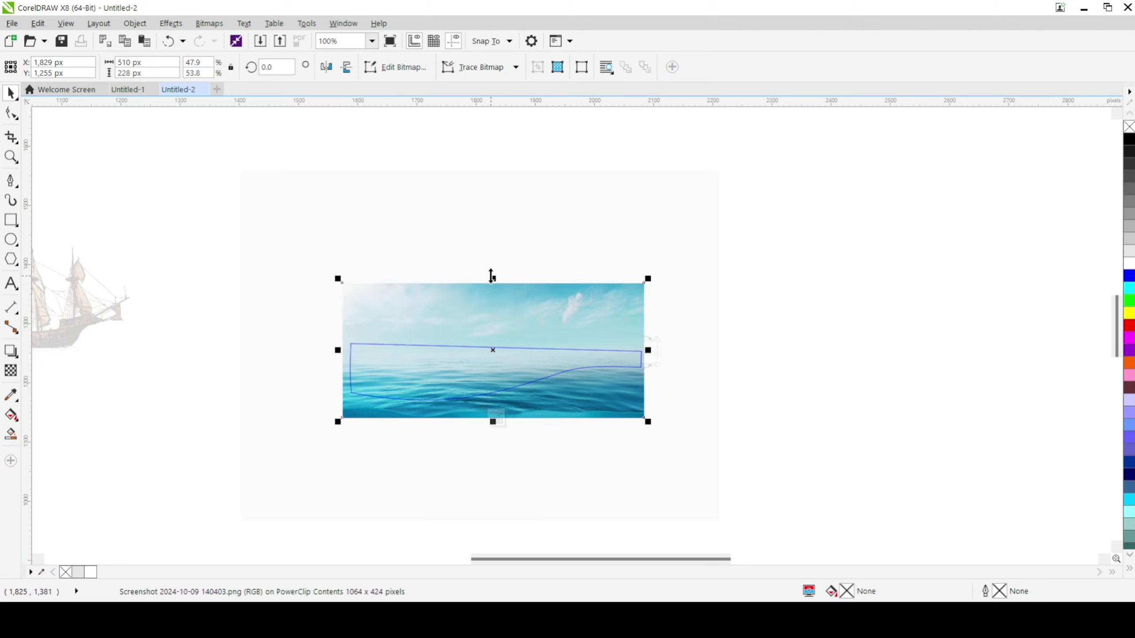
pyautogui.click(493, 272)
pyautogui.click(488, 289)
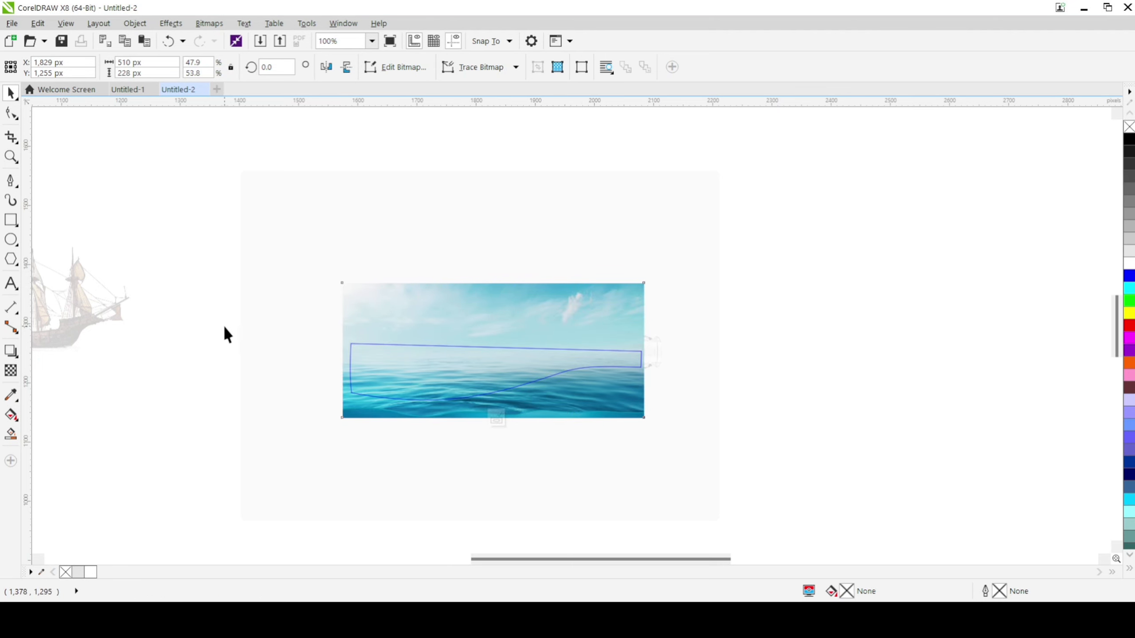
pyautogui.click(207, 392)
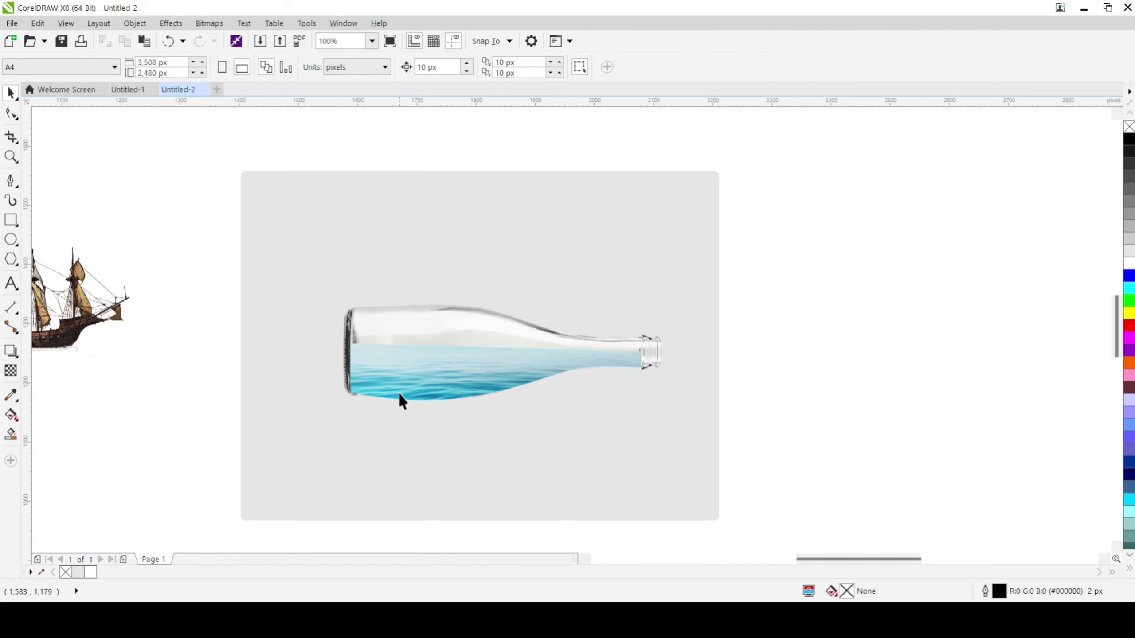
# Convert the PowerClipped sea shape inside the bottle to a bitmap
pyautogui.scroll(1, 411, 375)
pyautogui.scroll(-1, 411, 375)
pyautogui.scroll(1, 410, 376)
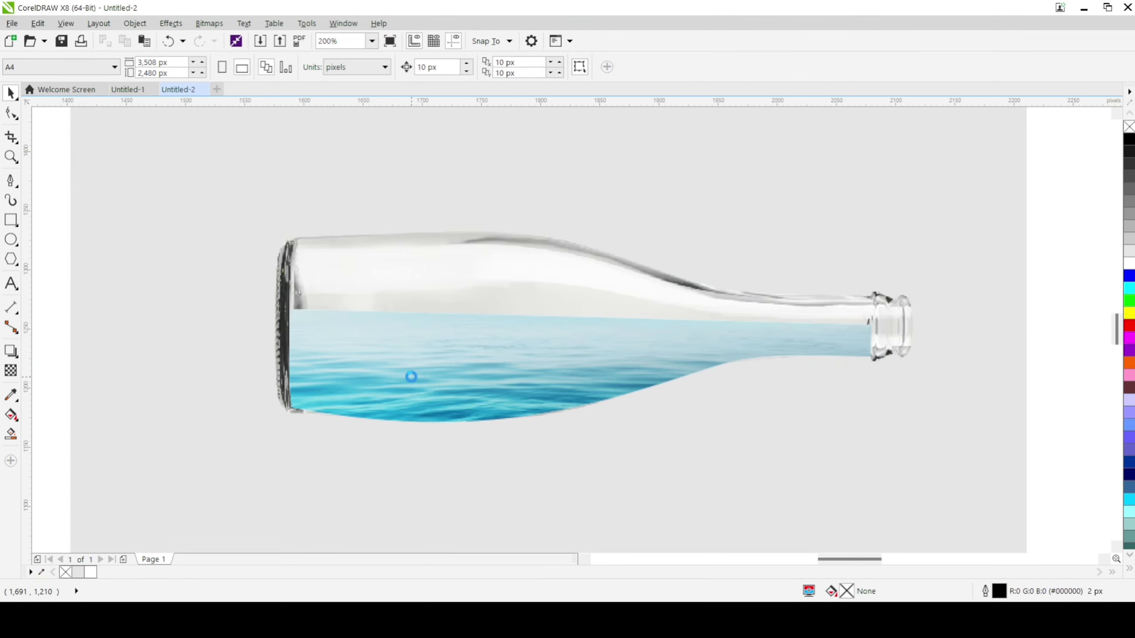
pyautogui.click(431, 364)
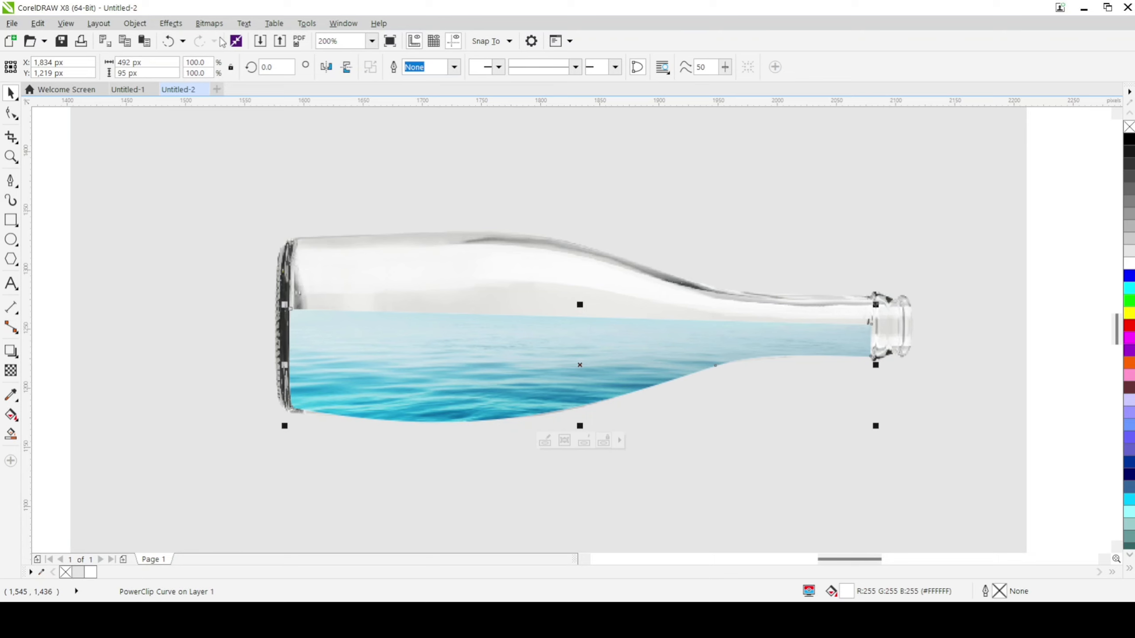
pyautogui.click(210, 23)
pyautogui.moveTo(243, 23)
pyautogui.moveTo(213, 28)
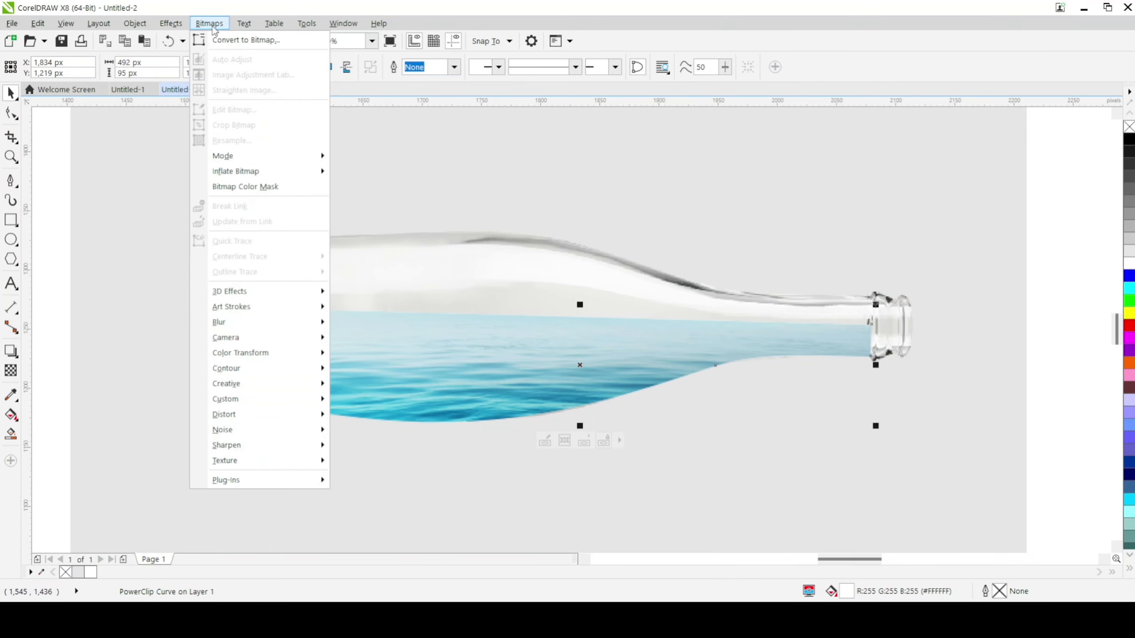
pyautogui.click(243, 43)
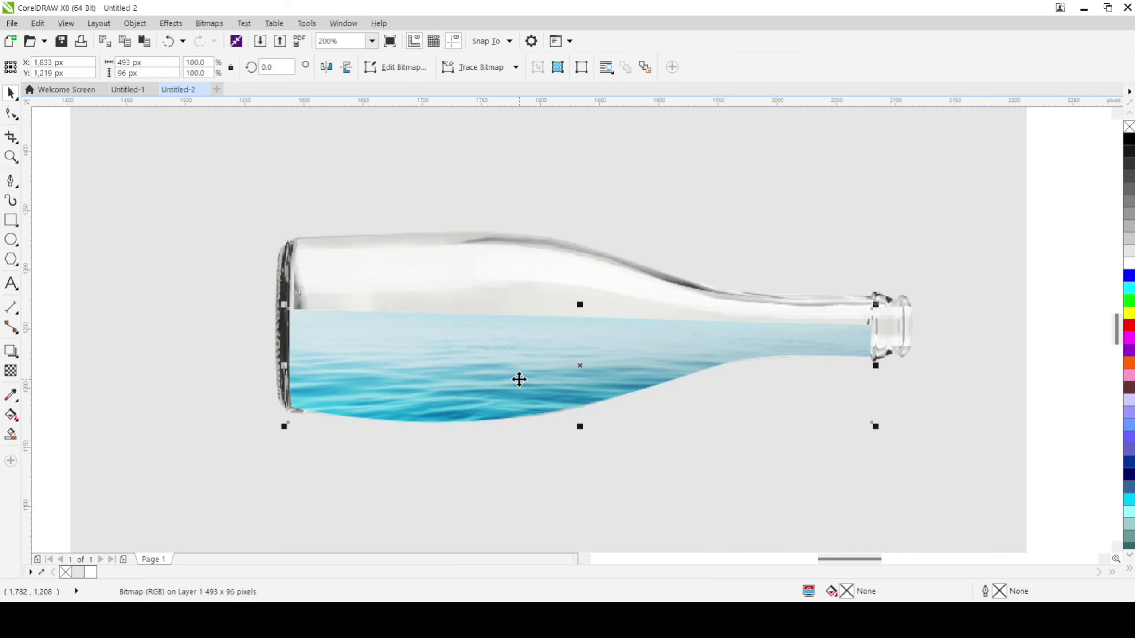
# Apply a linear transparency to the sea bitmap, fading it upward from mid-water to its upper edge, and deselect it
pyautogui.click(518, 378)
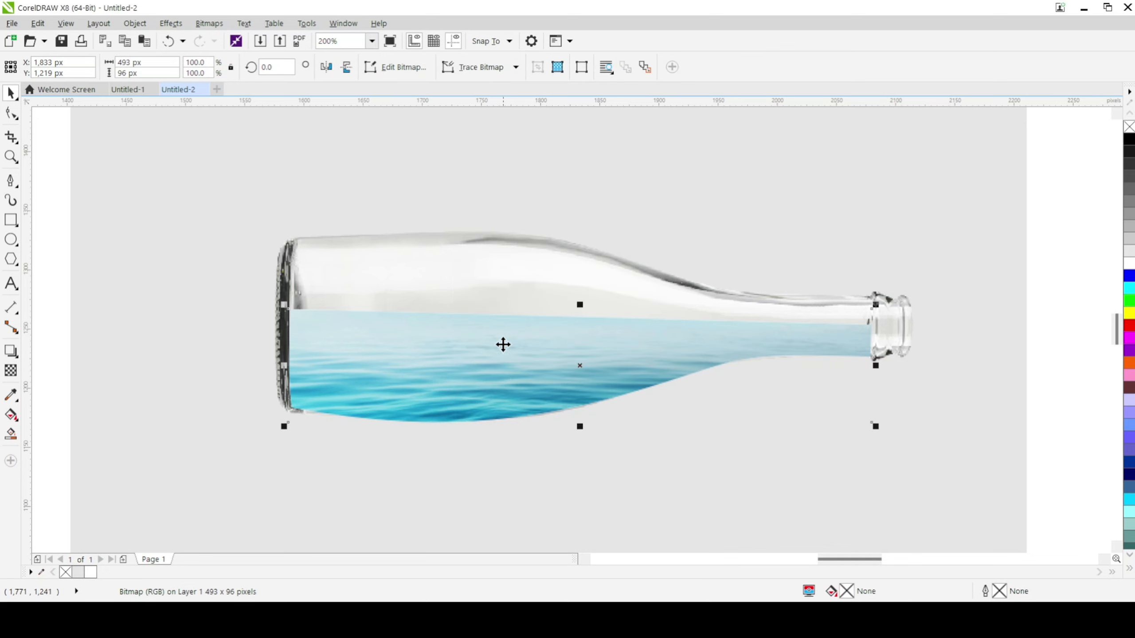
pyautogui.click(12, 371)
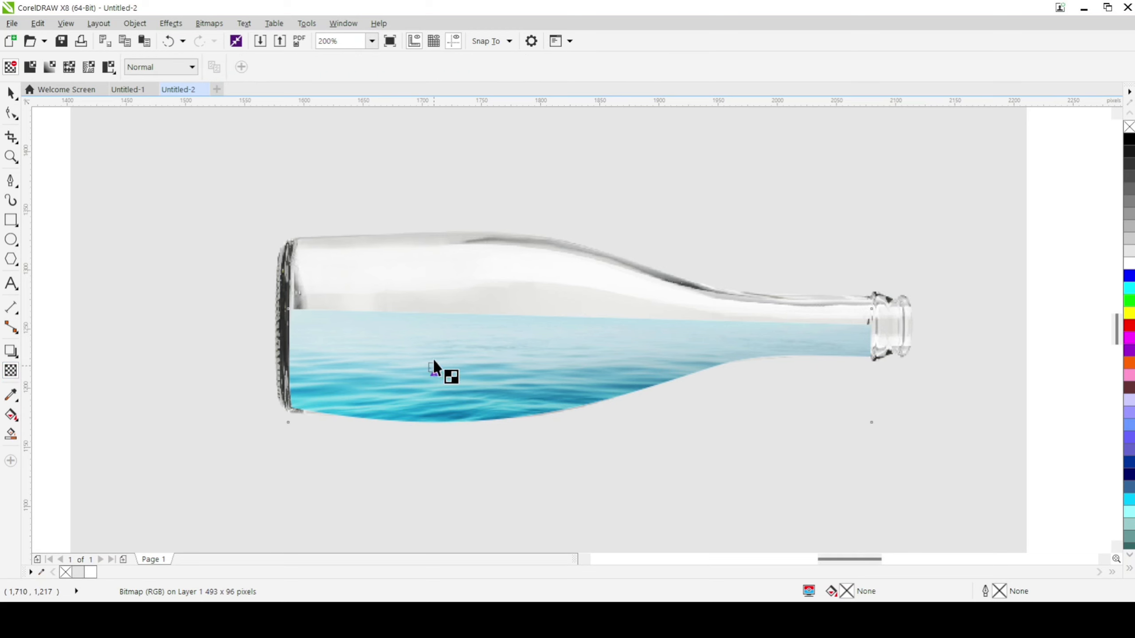
pyautogui.moveTo(433, 367); pyautogui.dragTo(437, 308)
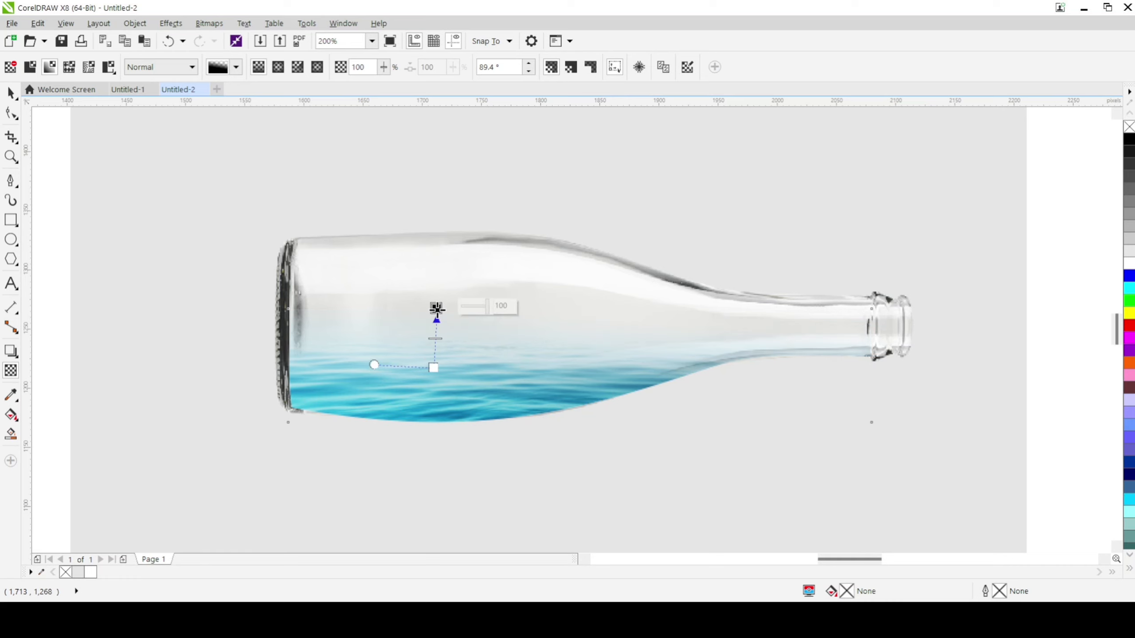
pyautogui.click(10, 93)
pyautogui.click(134, 282)
pyautogui.scroll(-1, 484, 433)
pyautogui.scroll(1, 442, 448)
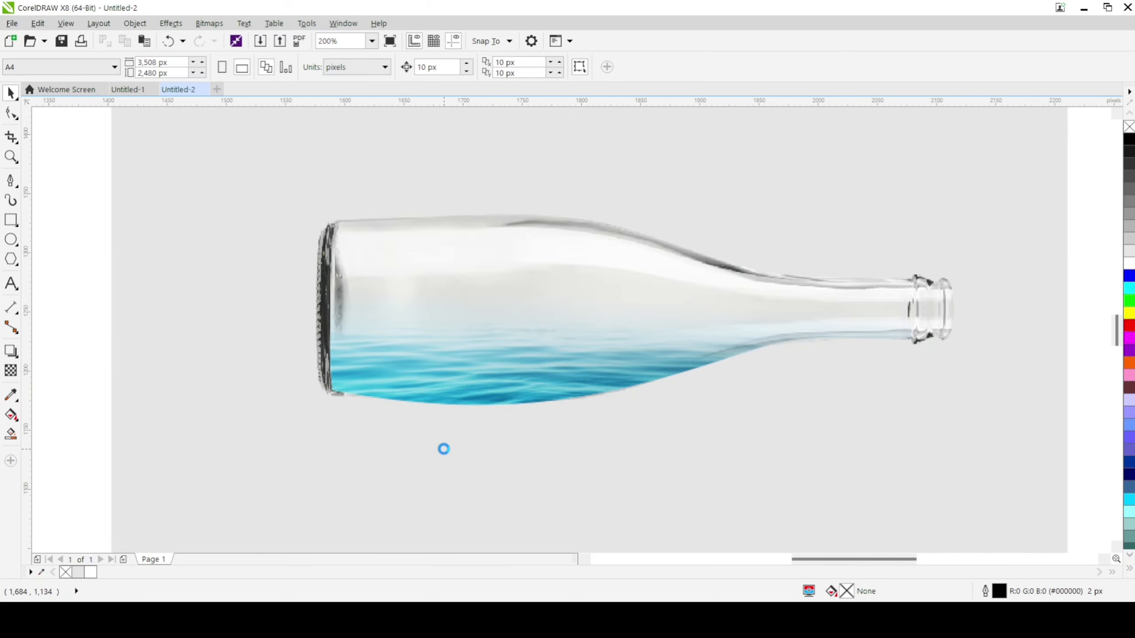
# Move the ship picture onto the bottle and bring it to the front of the layer
pyautogui.scroll(-1, 443, 448)
pyautogui.moveTo(70, 354); pyautogui.dragTo(465, 388)
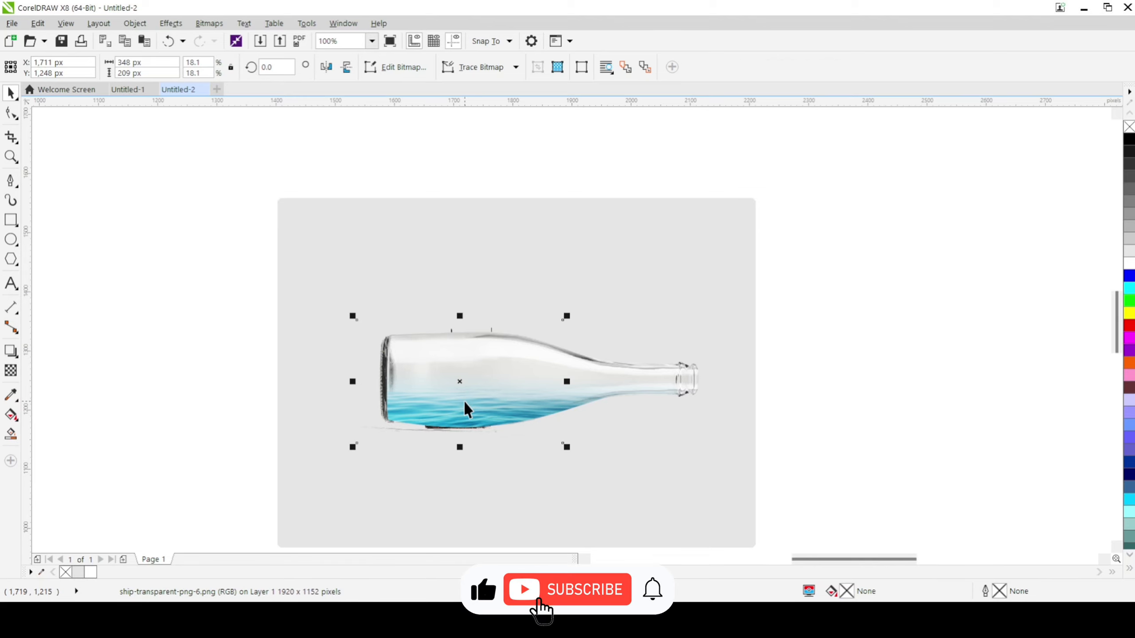
pyautogui.hotkey('shift', 'pageup')
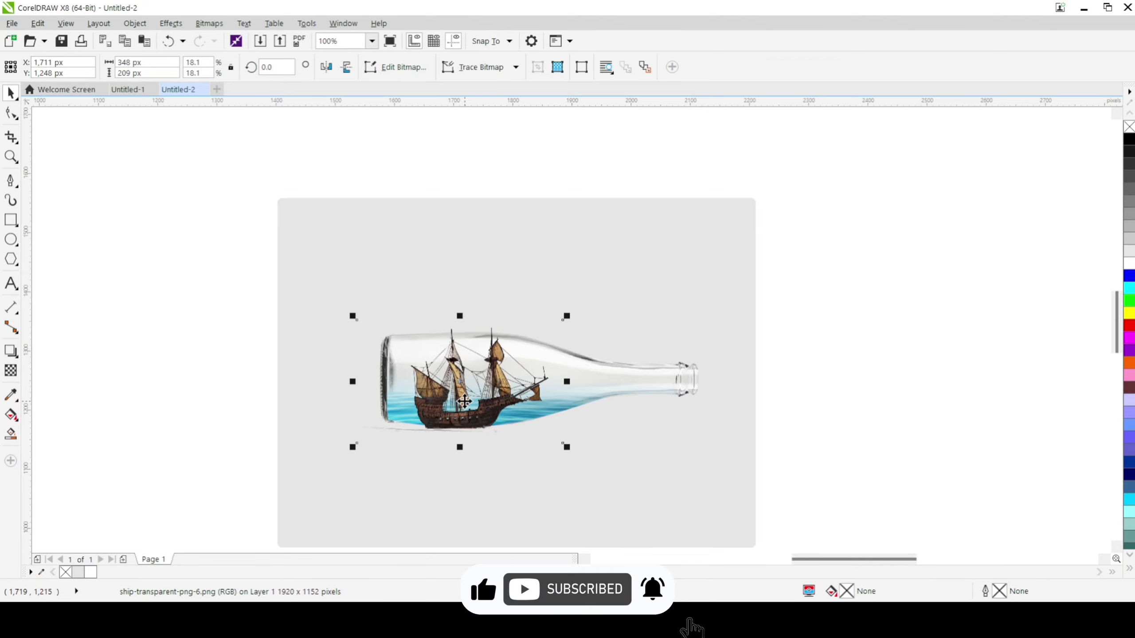
# Scale the ship down proportionally and place it inside the bottle's wide end, just above the sea
pyautogui.scroll(2, 465, 401)
pyautogui.click(467, 433)
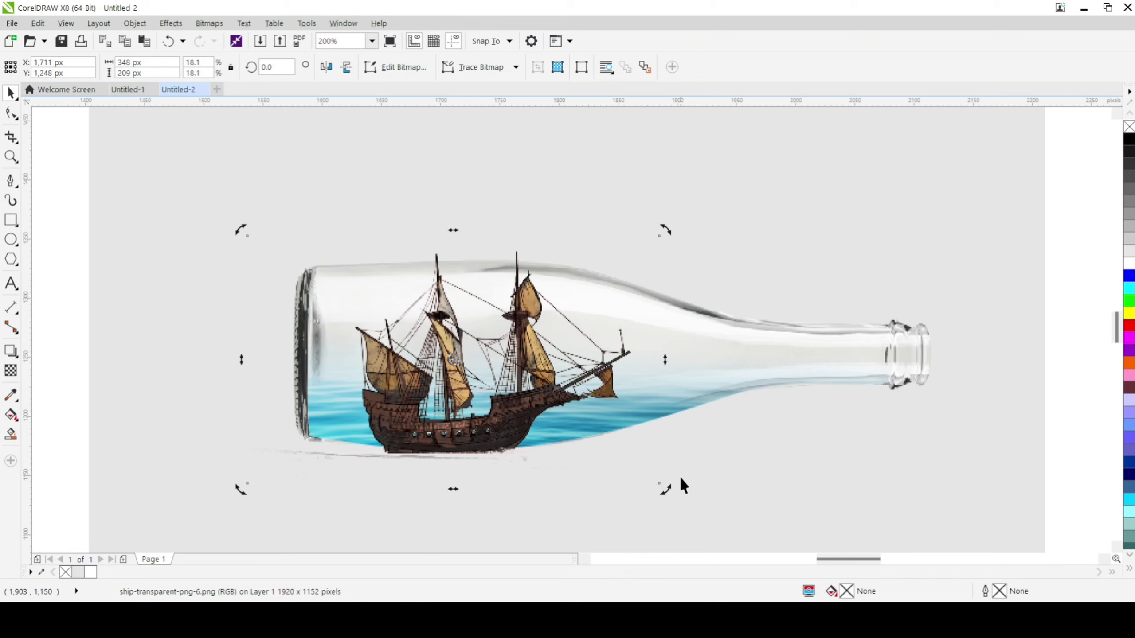
pyautogui.click(506, 406)
pyautogui.moveTo(667, 492); pyautogui.dragTo(540, 413)
pyautogui.moveTo(392, 360); pyautogui.dragTo(433, 391)
# Unlock the light grey background rectangle
pyautogui.scroll(-4, 434, 391)
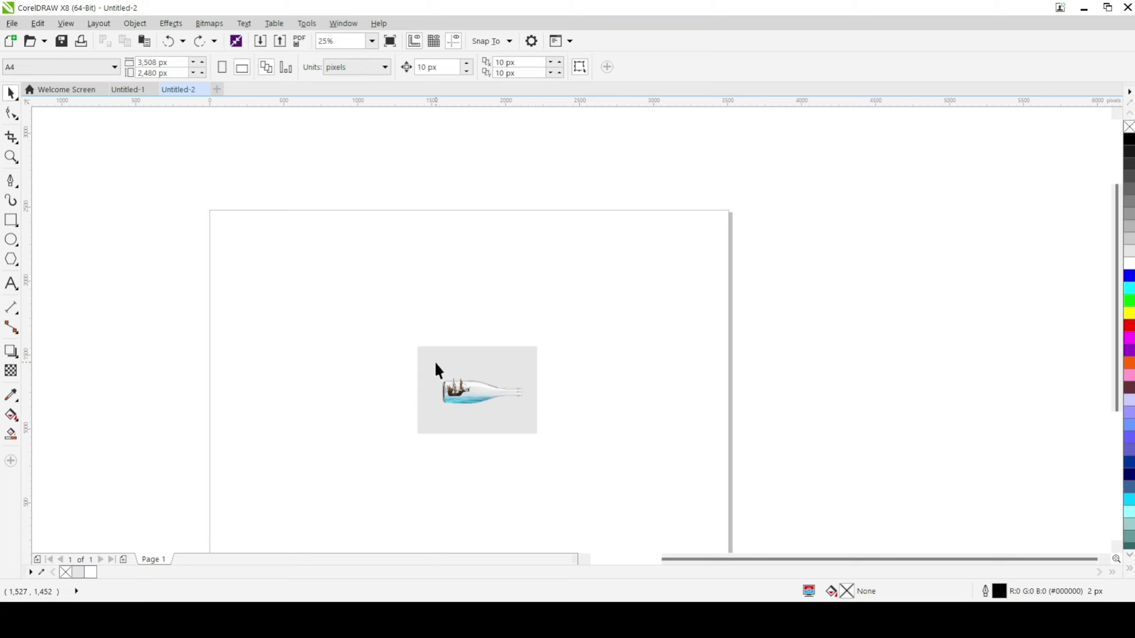
pyautogui.rightClick(436, 364)
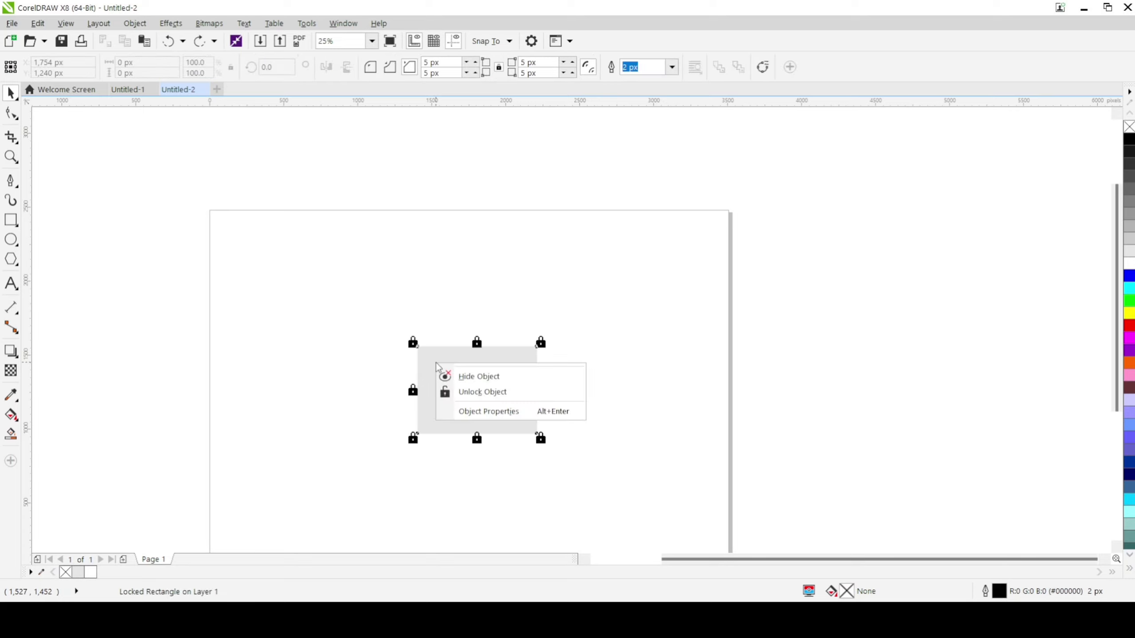
pyautogui.click(471, 392)
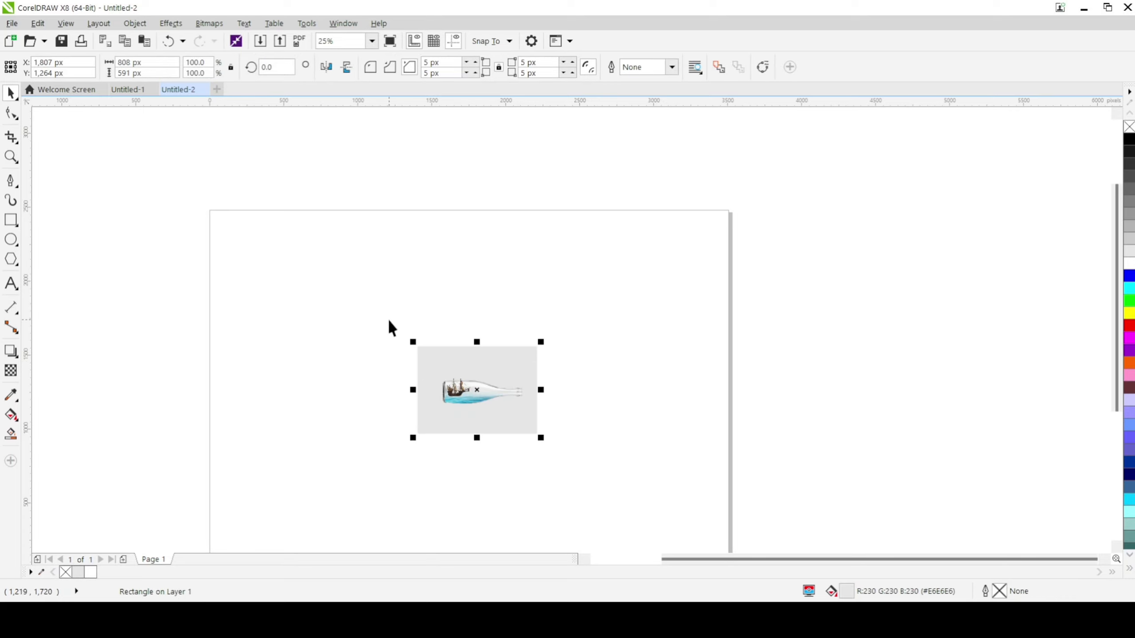
# Select all four objects and scale them up together from the centre until the background measures about 3,224 by 2,358 px
pyautogui.click(338, 252)
pyautogui.moveTo(337, 251); pyautogui.dragTo(662, 521)
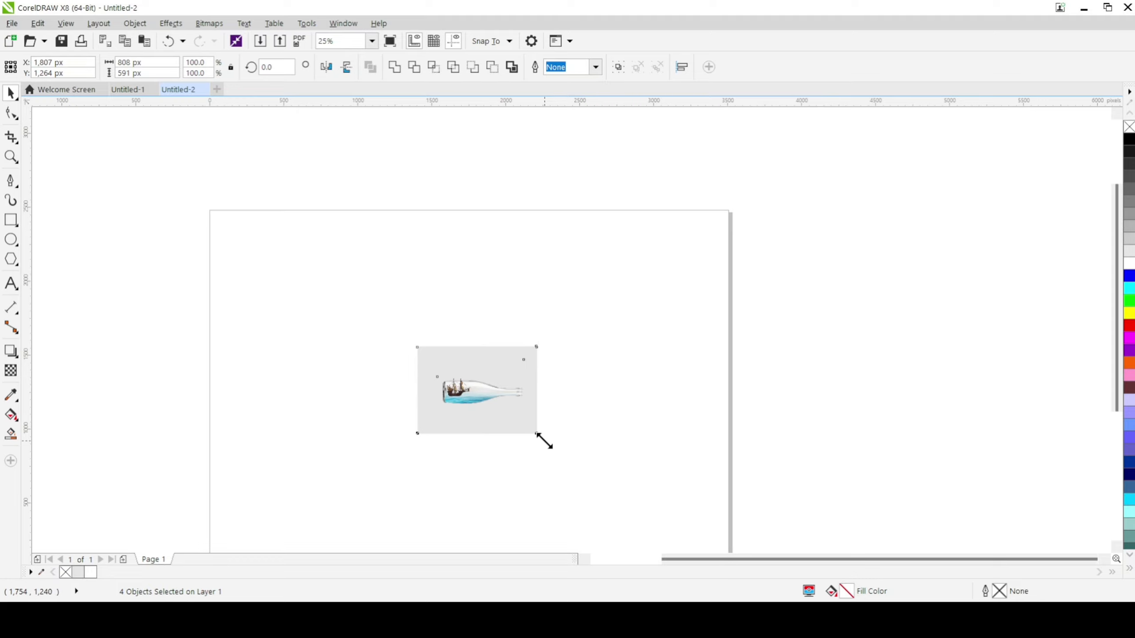
pyautogui.moveTo(542, 439); pyautogui.dragTo(724, 515)
pyautogui.click(829, 369)
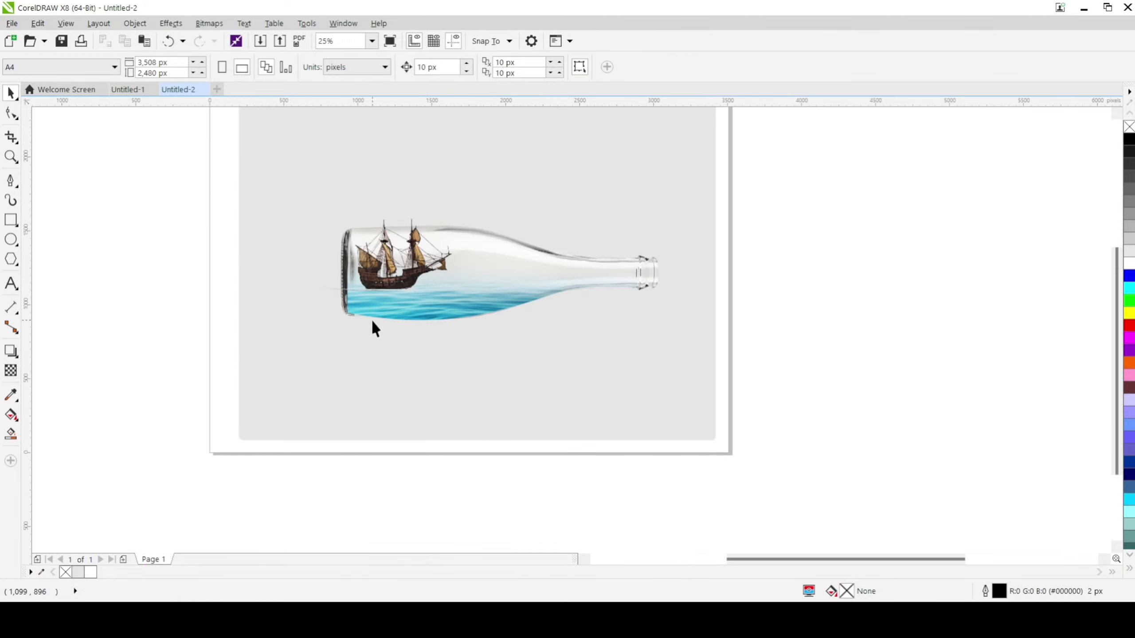
# Move the ship right and down onto the water, centred at about X 1,407 px, Y 1,236 px
pyautogui.scroll(1, 373, 319)
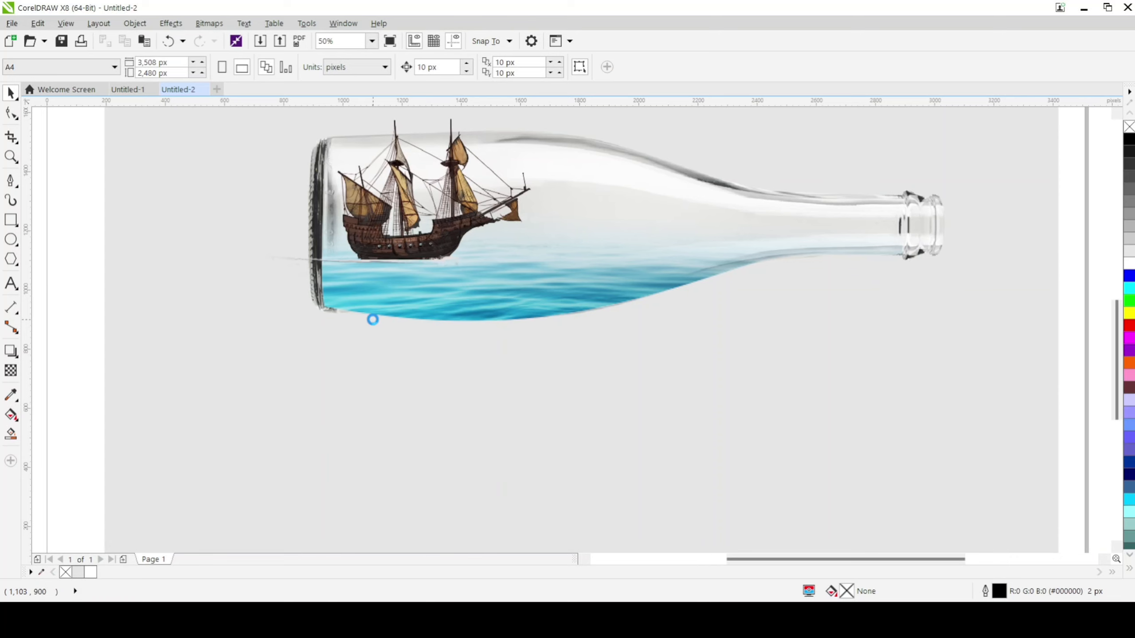
pyautogui.moveTo(1117, 363); pyautogui.dragTo(1117, 335)
pyautogui.click(370, 312)
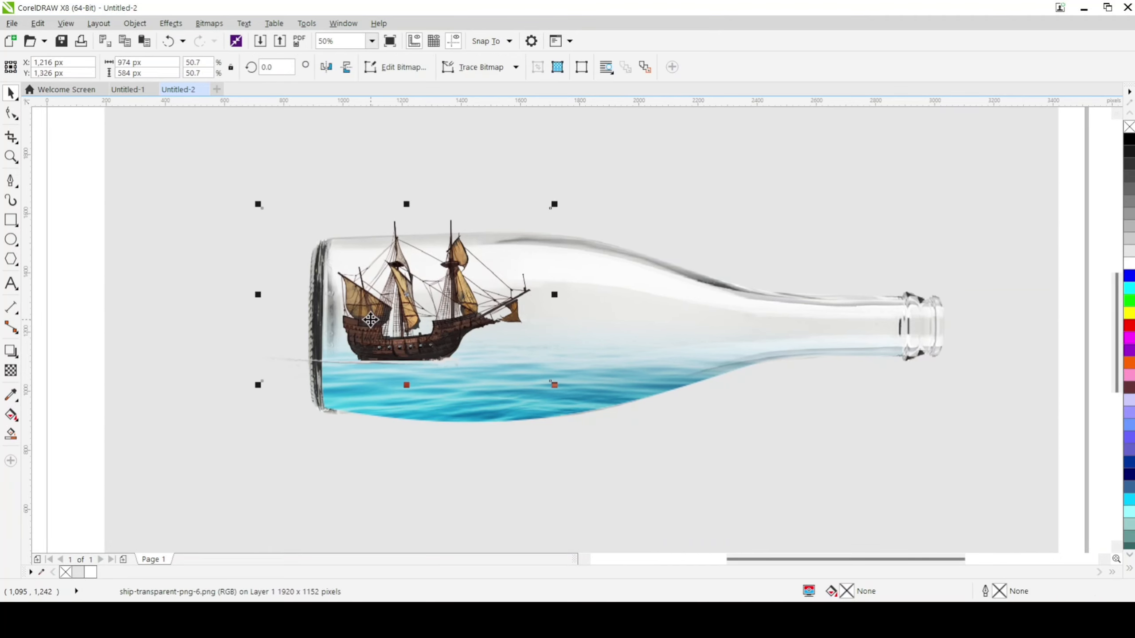
pyautogui.moveTo(391, 338); pyautogui.dragTo(465, 364)
# Nudge the ship 50 px left and about 30 px up, to X 1,357 px, Y 1,267 px
pyautogui.press('Left')
pyautogui.press('Left')
pyautogui.press('Left')
pyautogui.press('Left')
pyautogui.press('Left')
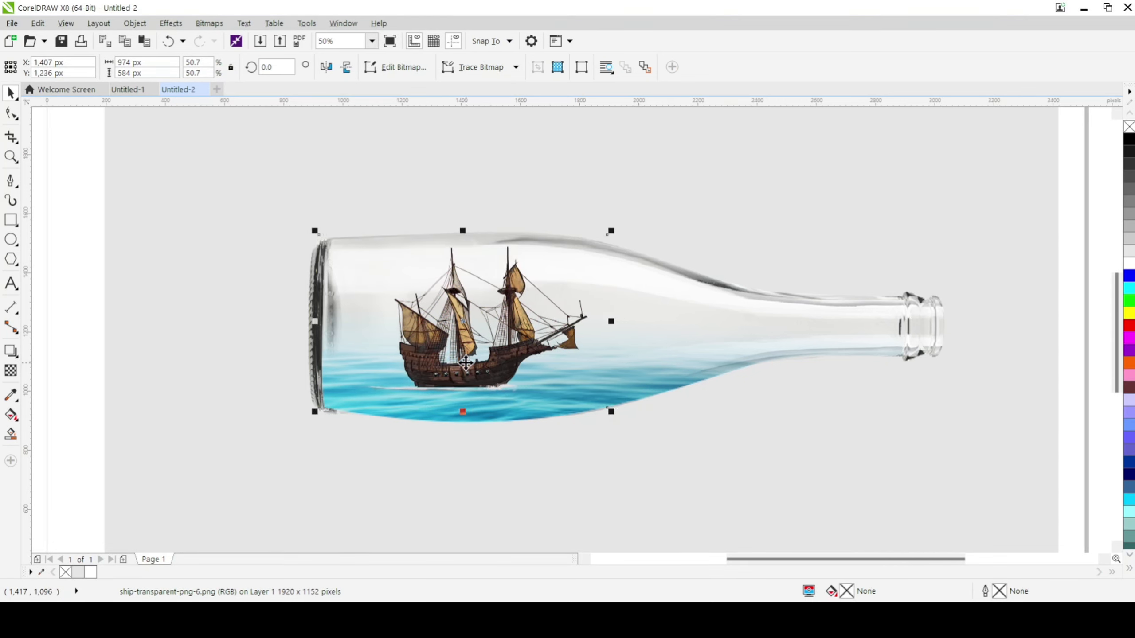
pyautogui.press('Up')
pyautogui.moveTo(466, 364); pyautogui.dragTo(452, 366)
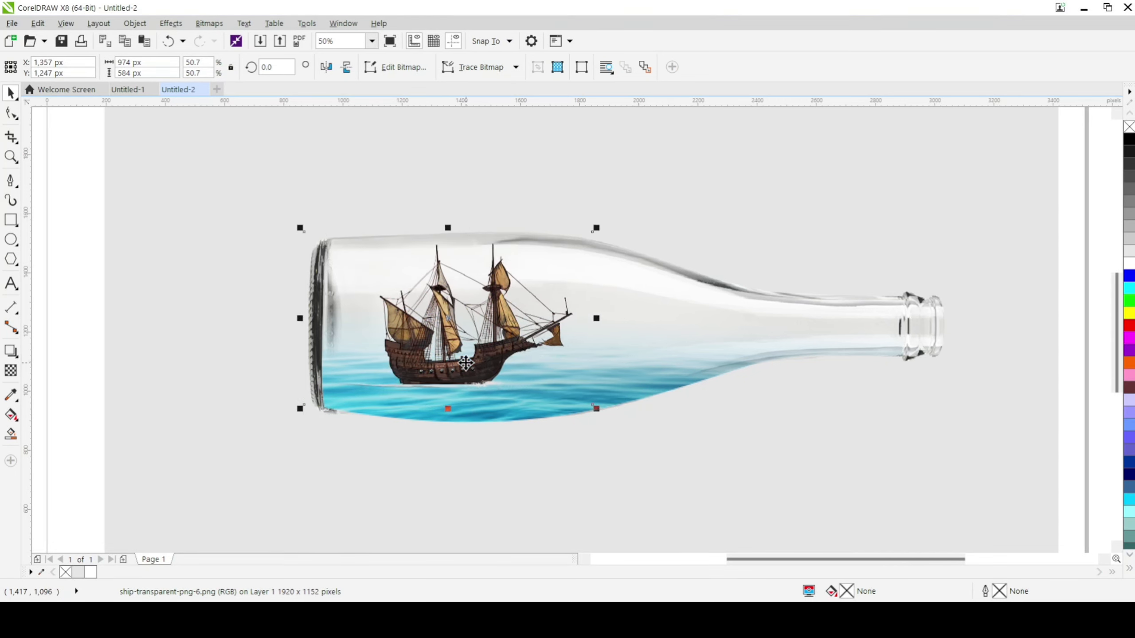
pyautogui.click(452, 366)
pyautogui.press('Up')
pyautogui.press('Up')
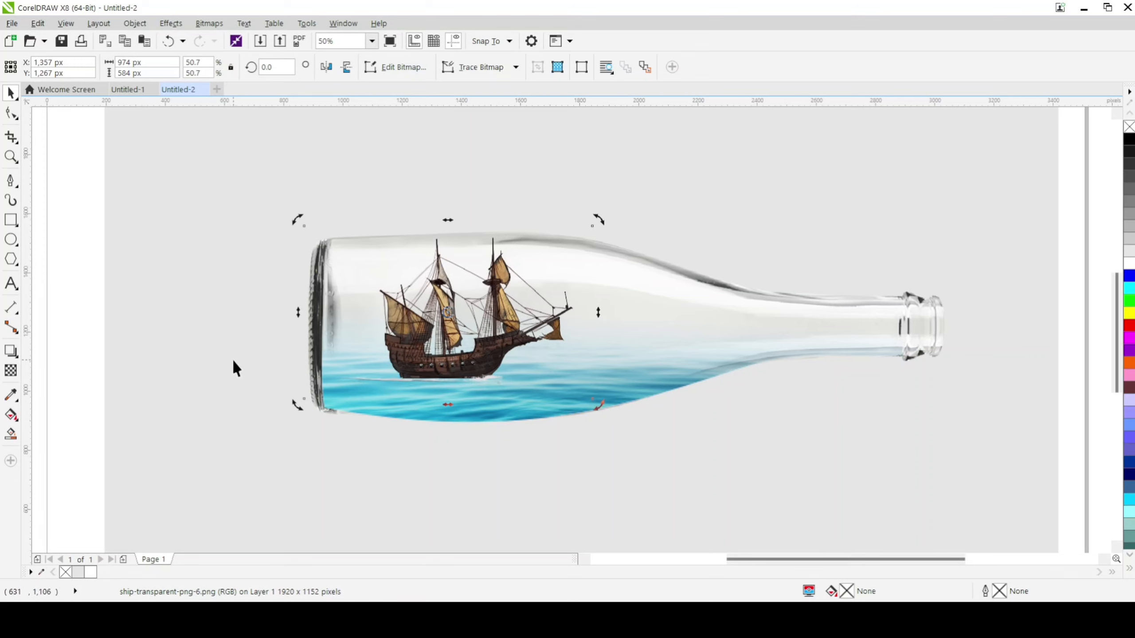
# Send the ship one level back behind the sea bitmap and nudge it 30 px up
pyautogui.hotkey('ctrl', 'pagedown')
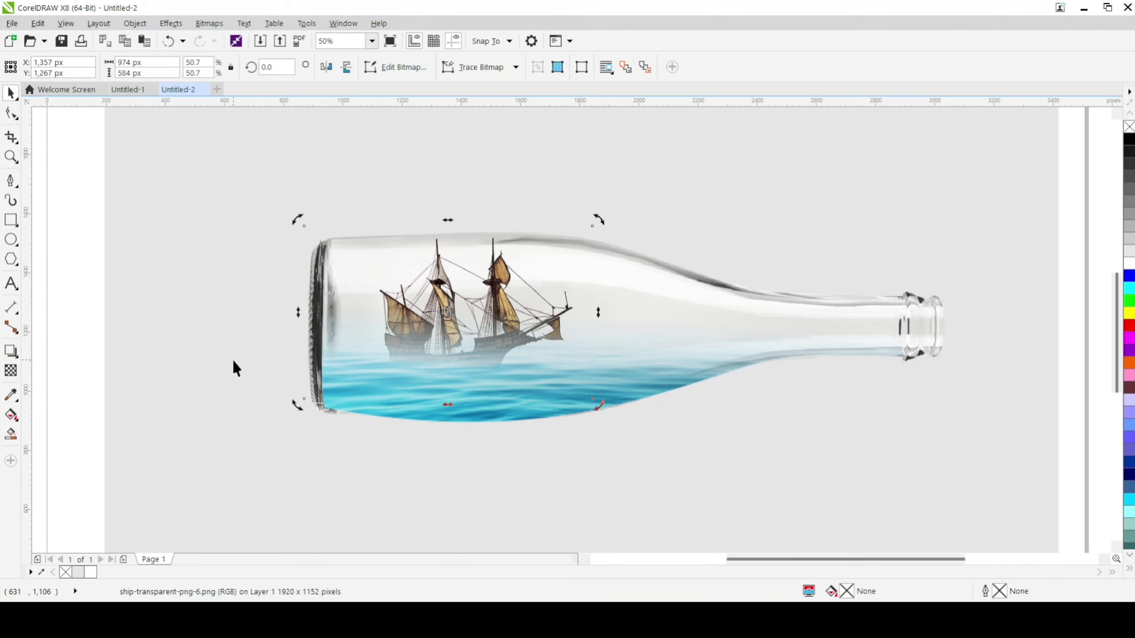
pyautogui.press('Up')
pyautogui.press('Up')
pyautogui.press('Up')
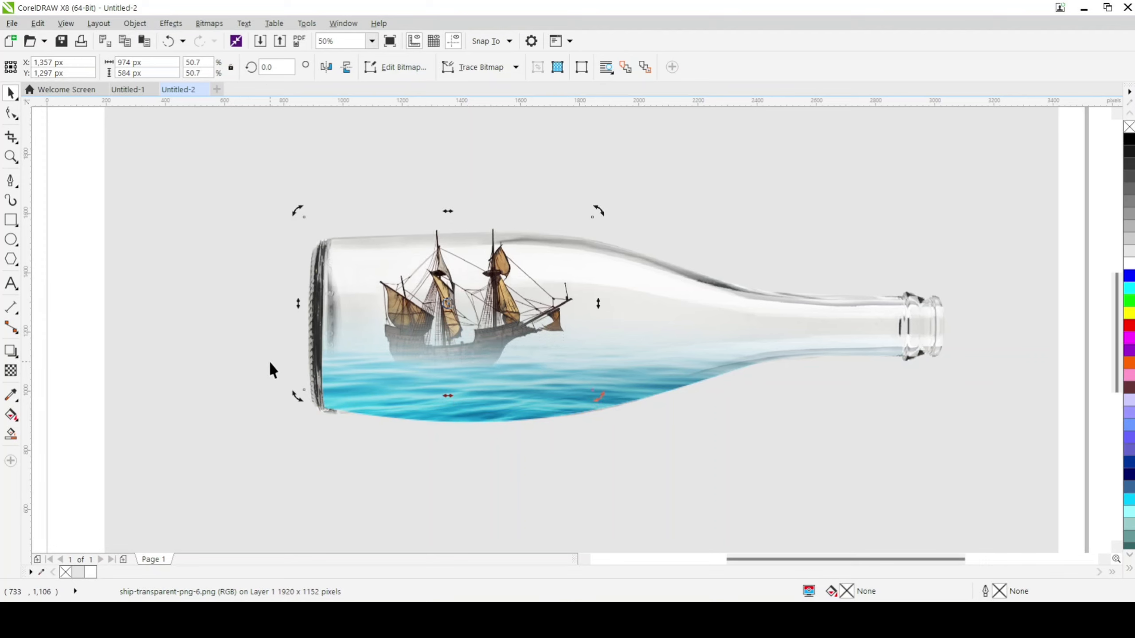
# Try to compress the sea bitmap from its lower edge to about 333 px high
pyautogui.click(540, 354)
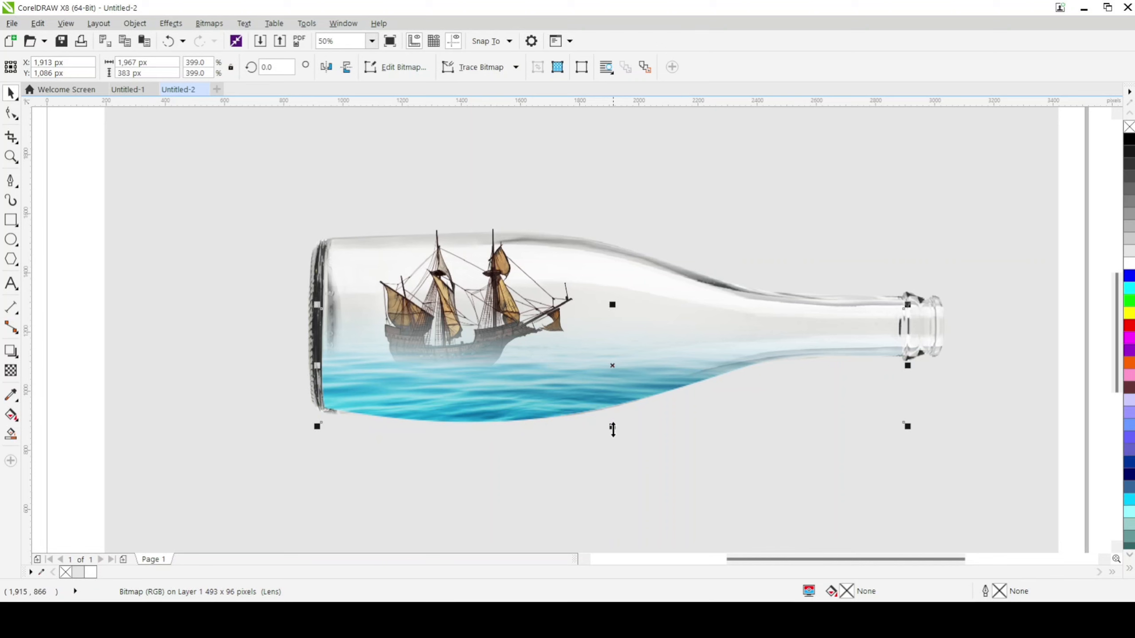
pyautogui.moveTo(613, 430); pyautogui.dragTo(598, 415)
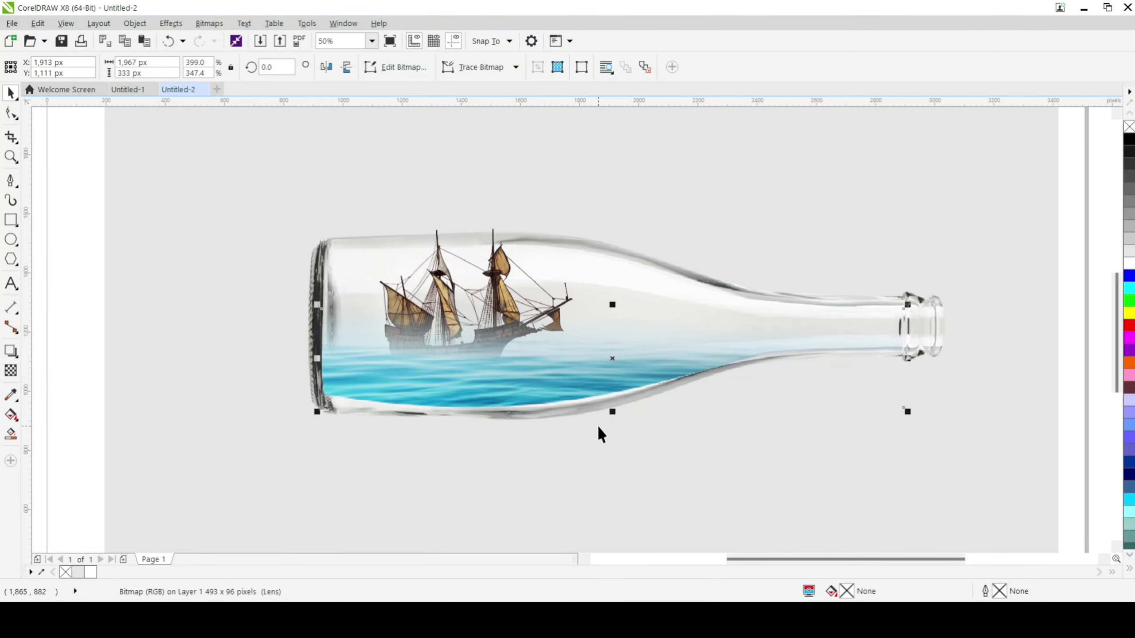
pyautogui.click(509, 326)
# Resize the ship proportionally to about 919 by 551 px and position it lower, behind the sea bitmap
pyautogui.click(505, 290)
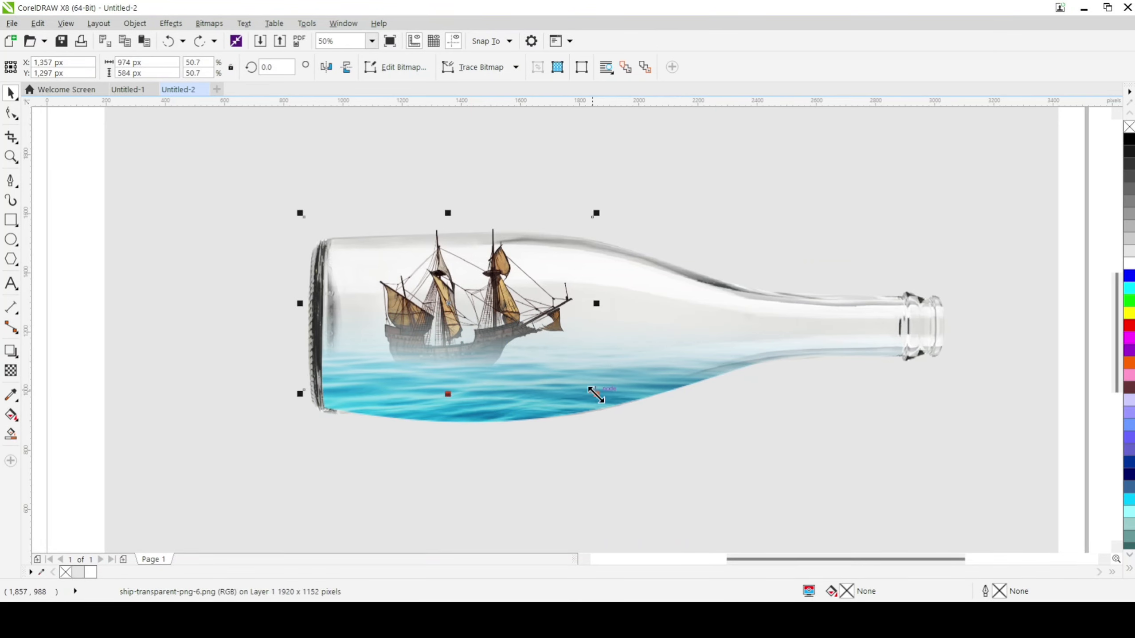
pyautogui.moveTo(596, 395); pyautogui.dragTo(559, 363)
pyautogui.moveTo(453, 296); pyautogui.dragTo(479, 331)
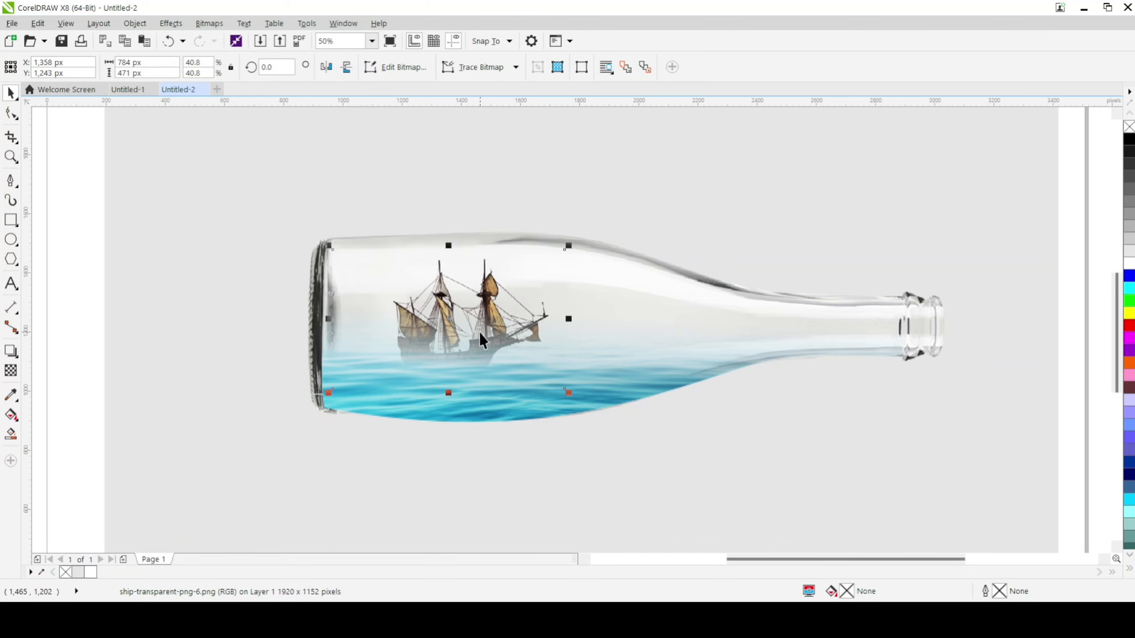
pyautogui.moveTo(569, 393); pyautogui.dragTo(605, 446)
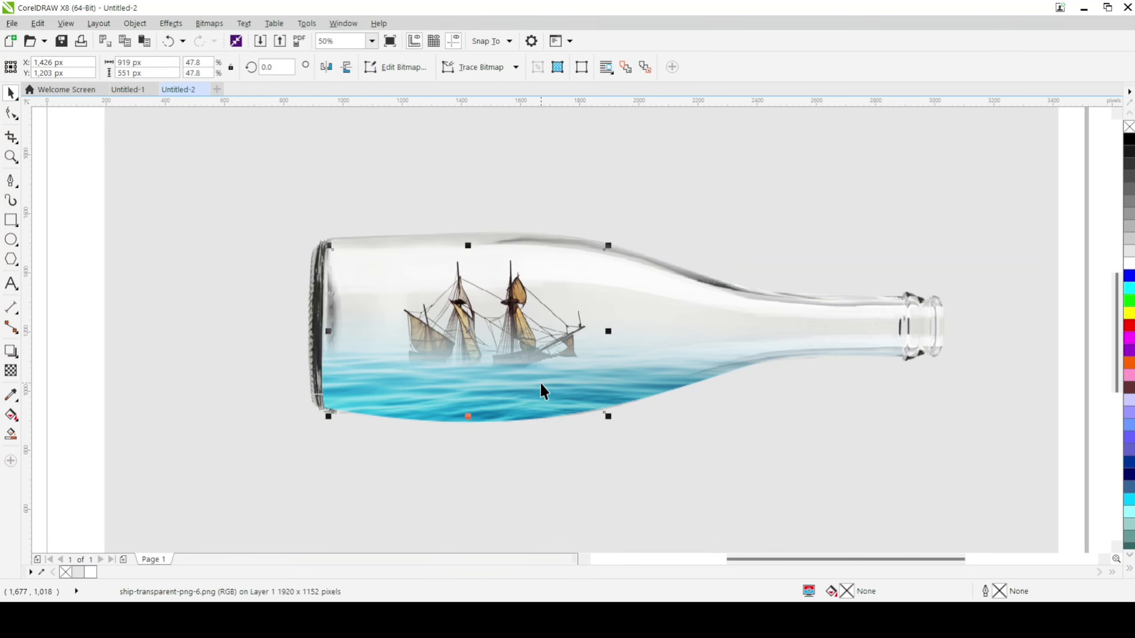
# Reselect the ship and nudge it up and slightly left to about X 1,416 px, Y 1,263 px
pyautogui.click(503, 335)
pyautogui.moveTo(500, 330); pyautogui.dragTo(514, 341)
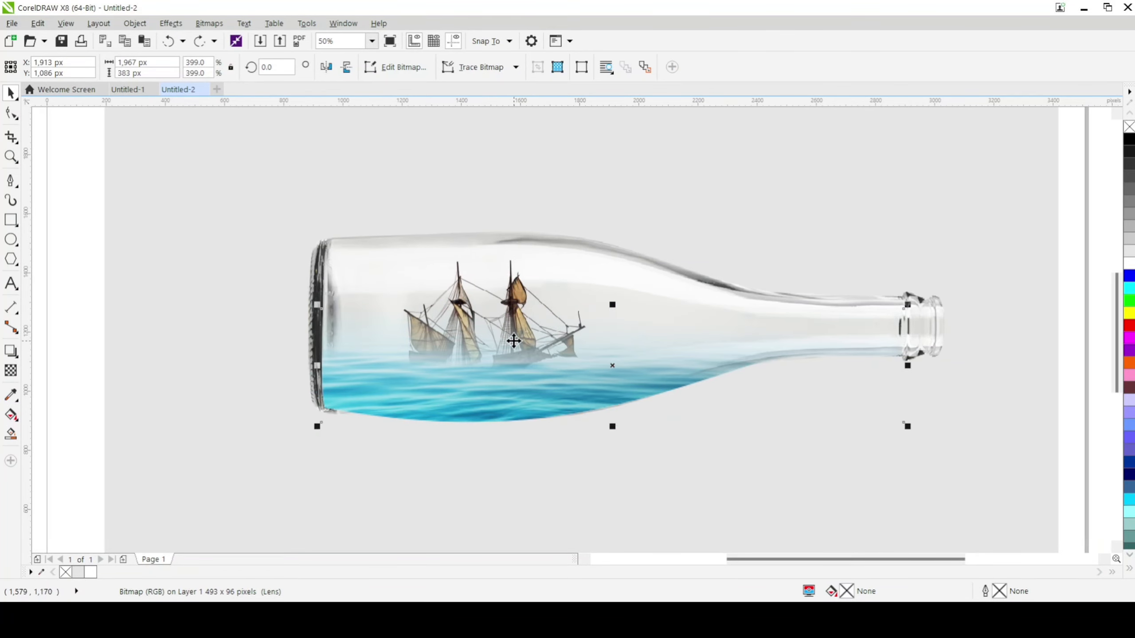
pyautogui.click(471, 242)
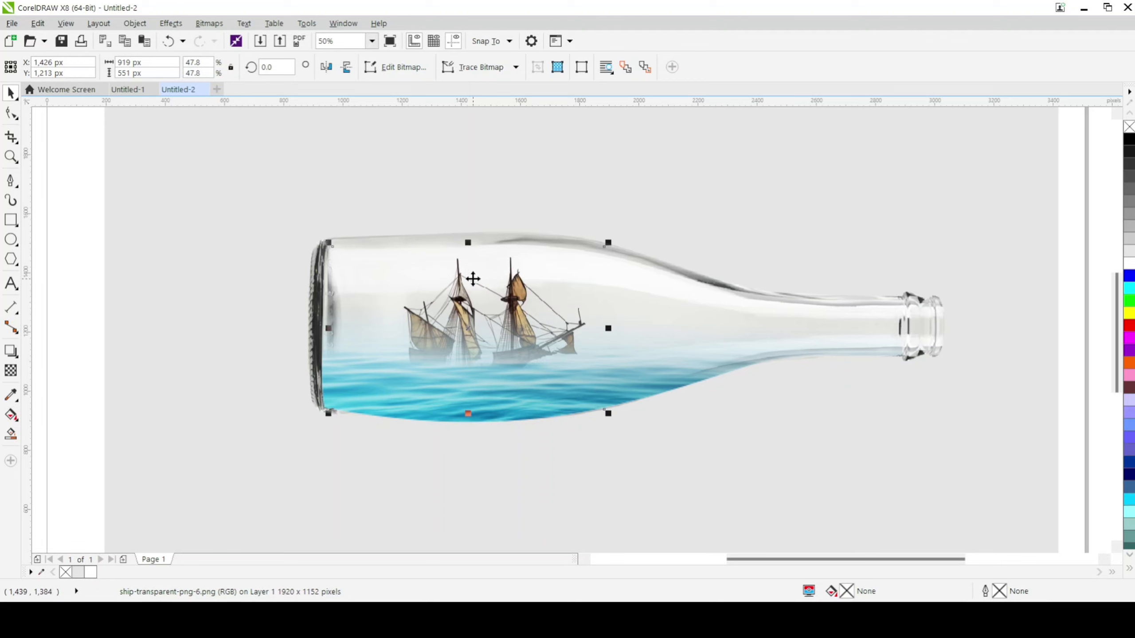
pyautogui.press('Up')
pyautogui.press('Up')
pyautogui.press('Left')
pyautogui.click(472, 278)
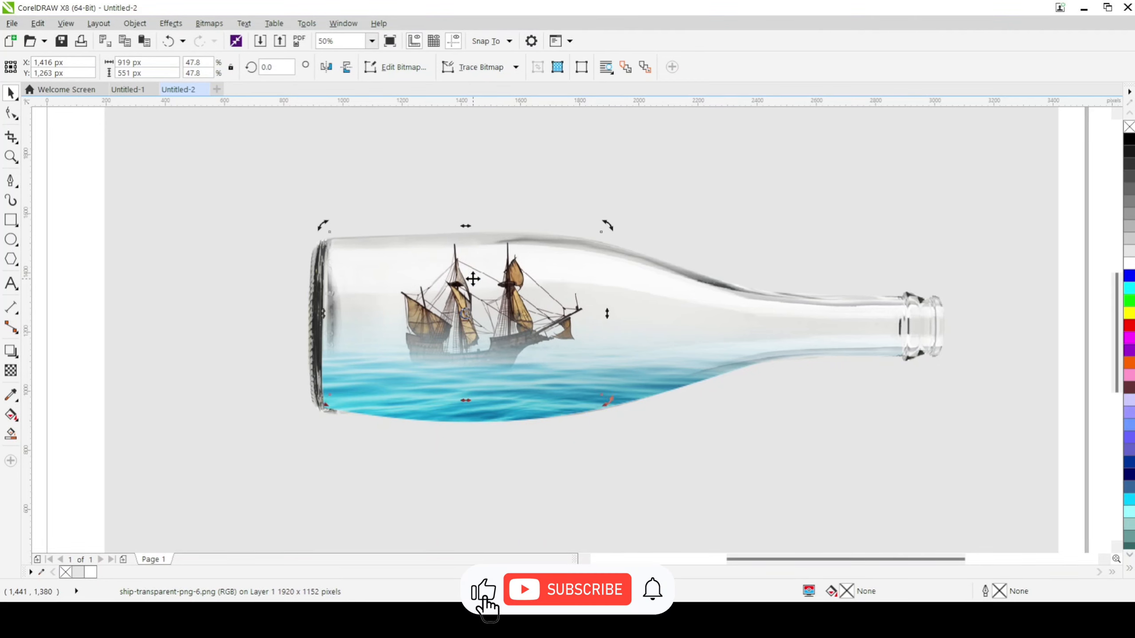
# Nudge the ship 80 px left and 20 px up towards the bottle's base, and deselect it
pyautogui.click(473, 278)
pyautogui.click(473, 279)
pyautogui.press('Left')
pyautogui.press('Left')
pyautogui.press('Left')
pyautogui.press('Left')
pyautogui.press('Left')
pyautogui.press('Left')
pyautogui.press('Left')
pyautogui.press('Left')
pyautogui.press('Up')
pyautogui.press('Up')
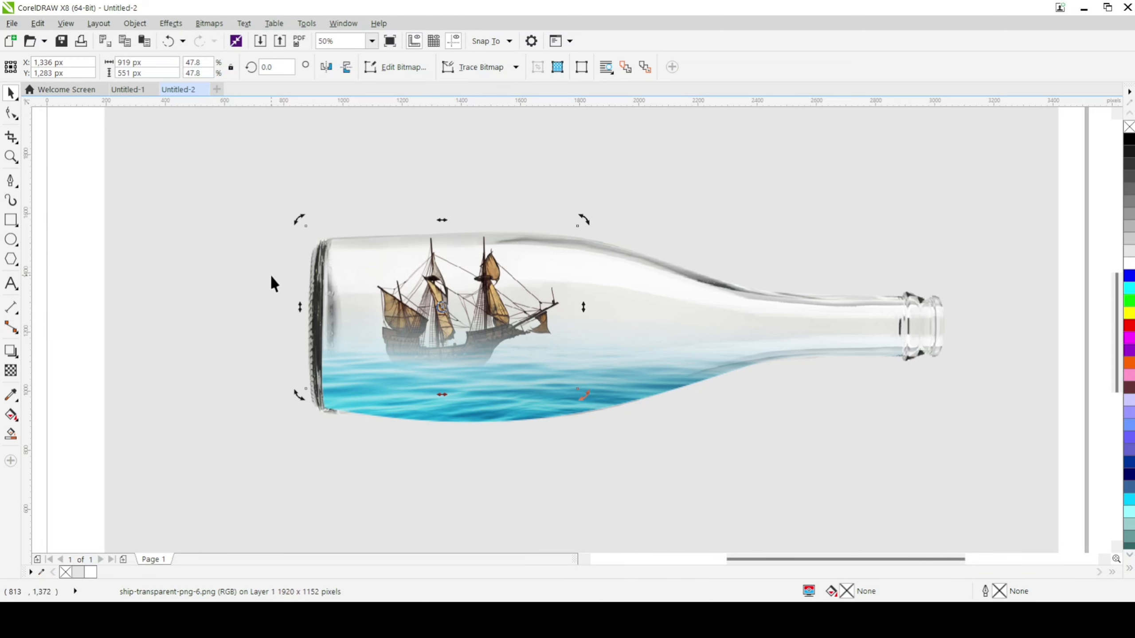
pyautogui.click(221, 258)
# Select the sea bitmap inside the bottle
pyautogui.scroll(-2, 345, 313)
pyautogui.scroll(2, 347, 318)
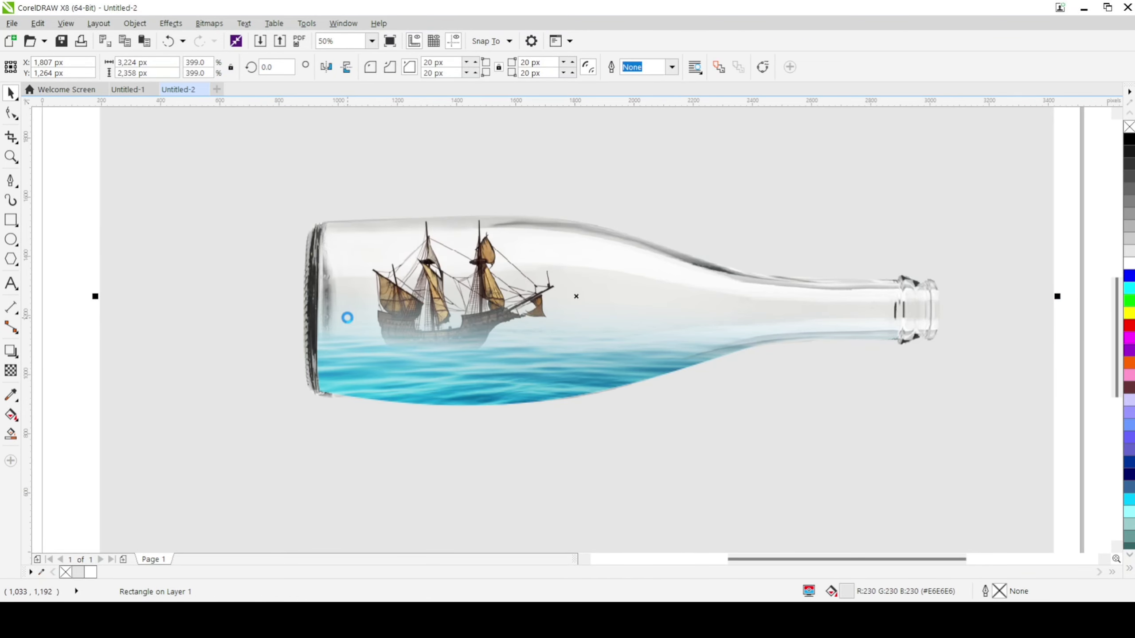
pyautogui.click(509, 297)
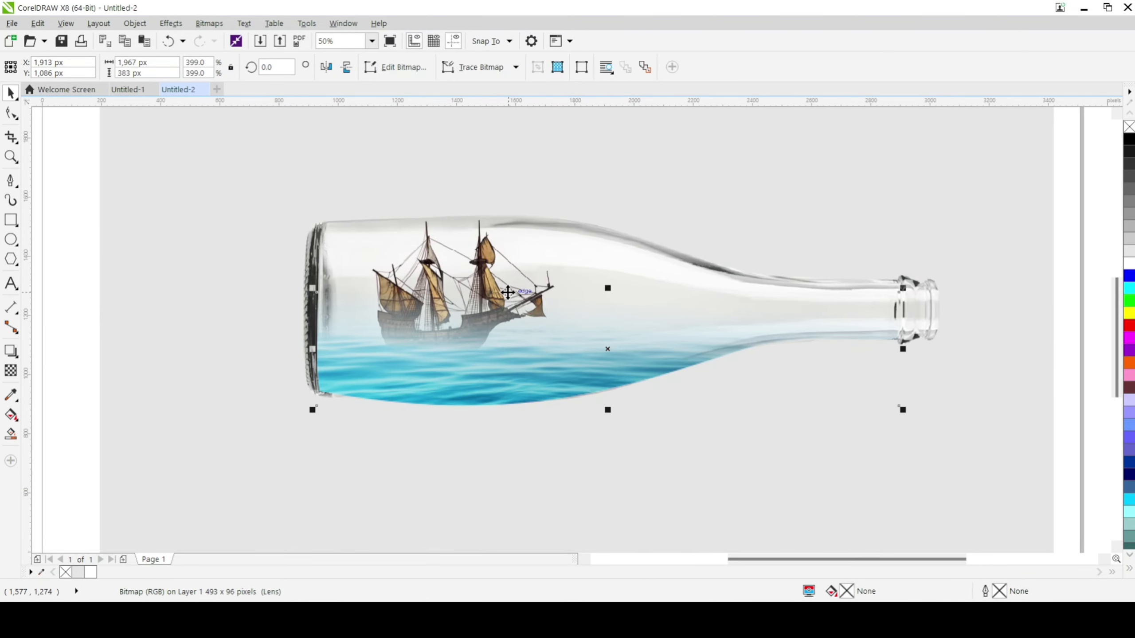